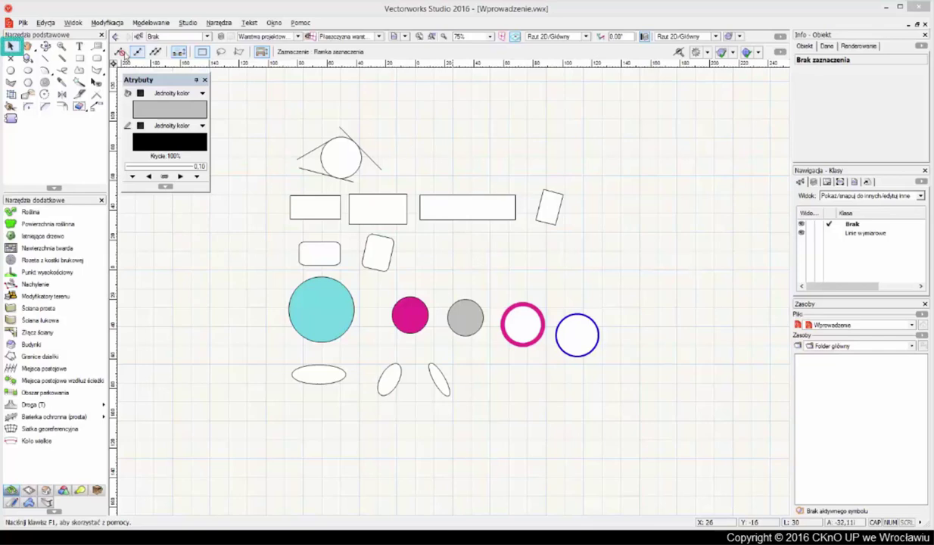
Show the snapping palette (Paleta kontrolna) and select all four sharp-cornered rectangles in the upper row together
key("ctrl+8")
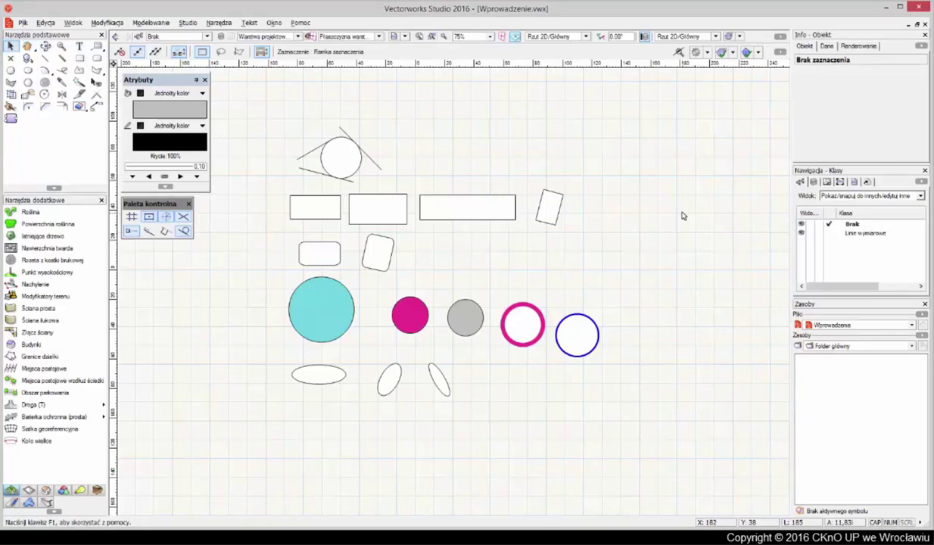
left_click(331, 209)
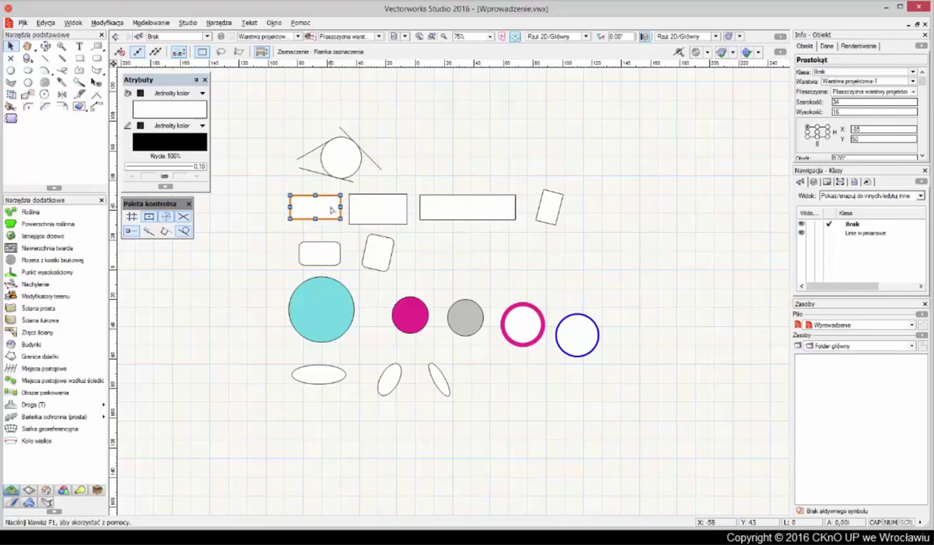
left_click(376, 204, "shift")
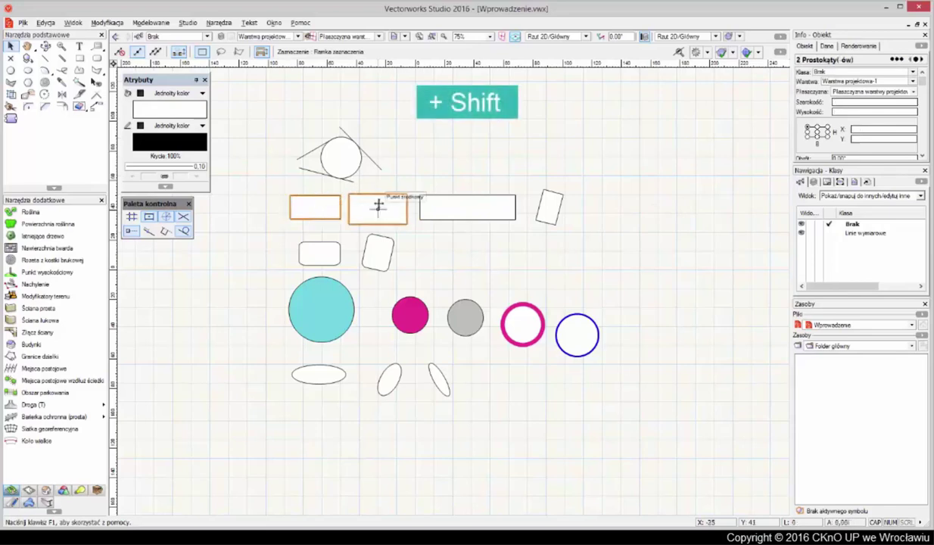
left_click(429, 207, "shift")
left_click(539, 221, "shift")
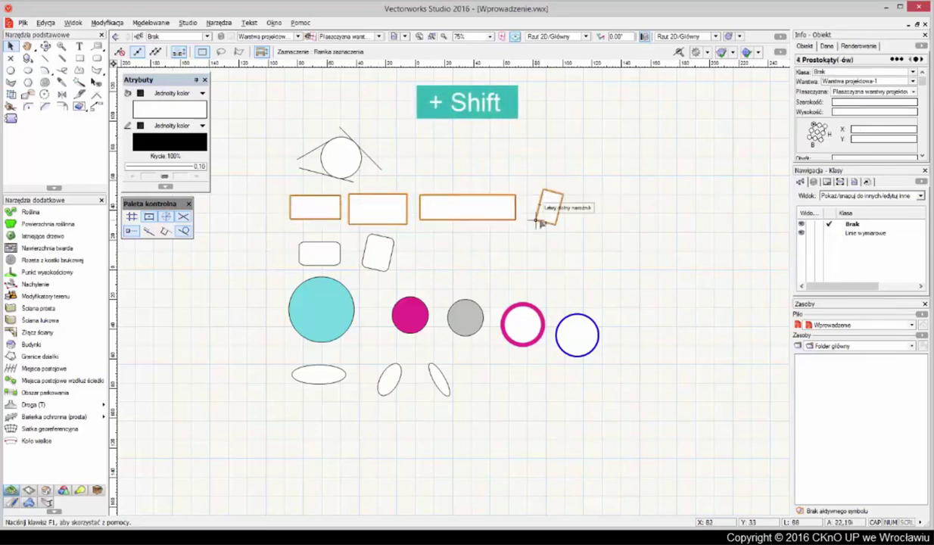
Remove the tilted, long and second rectangles from the selection one at a time and leave nothing selected
left_click(546, 203, "shift")
left_click(483, 215, "shift")
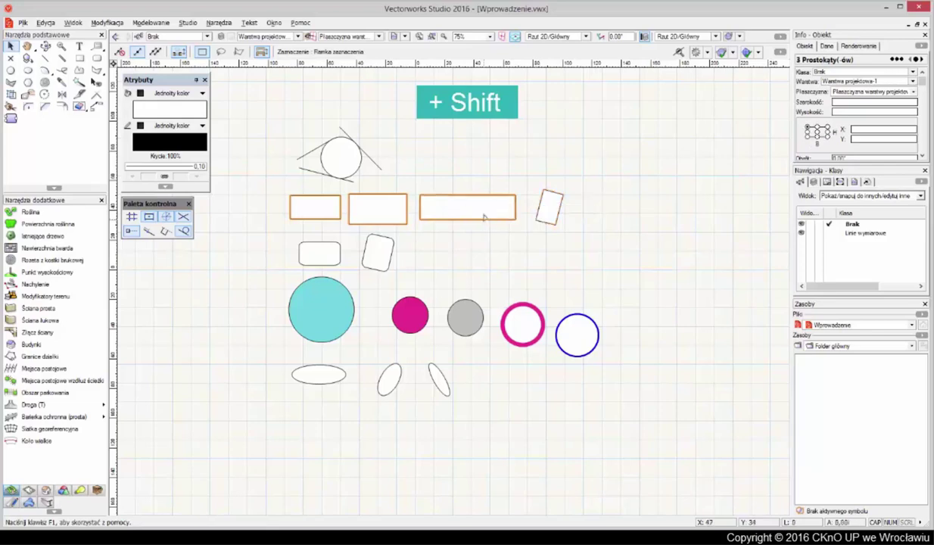
left_click(399, 216, "shift")
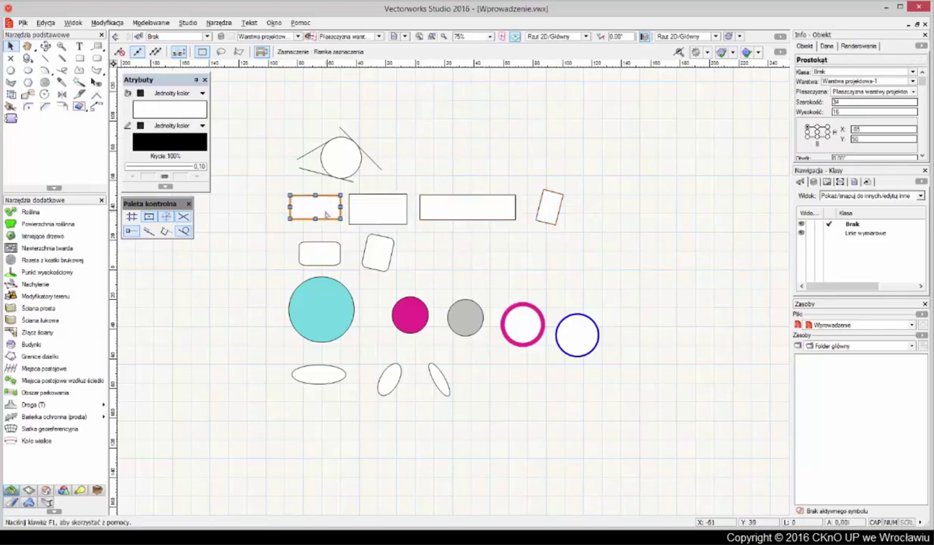
left_click(384, 225)
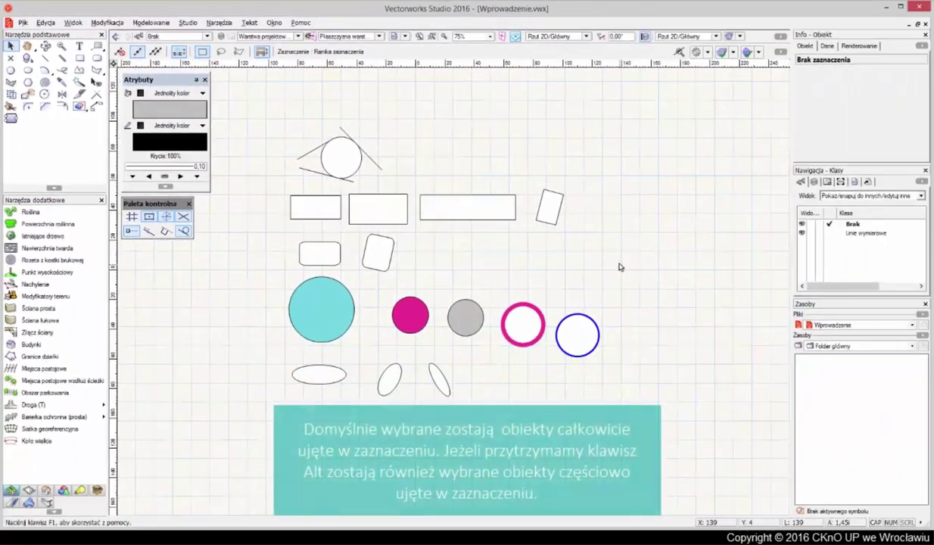
Marquee-select the shapes, once taking only fully enclosed objects and once including partially enclosed ones, clearing the selection after each
left_click_drag(718, 196, 267, 391)
left_click(268, 391)
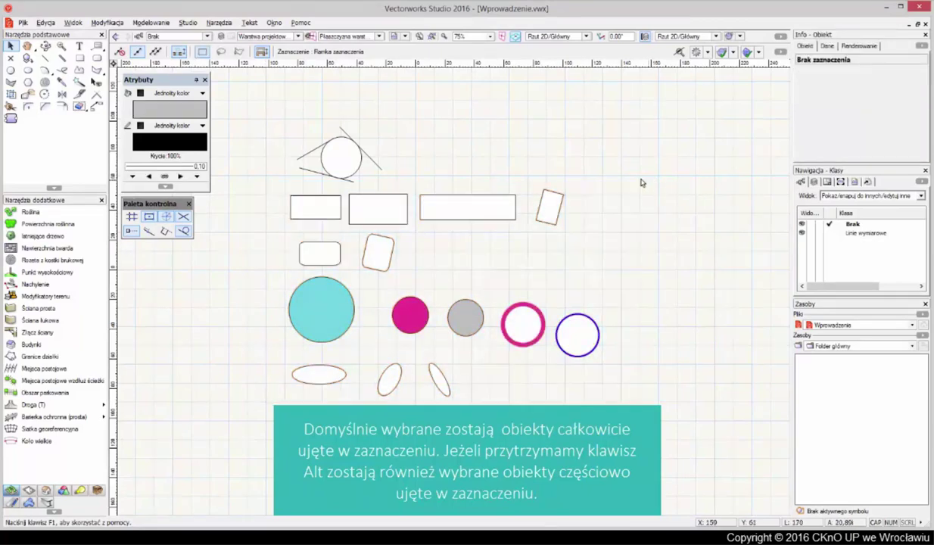
left_click_drag(621, 179, 510, 197, "alt")
left_click_drag(378, 251, 266, 401, "alt")
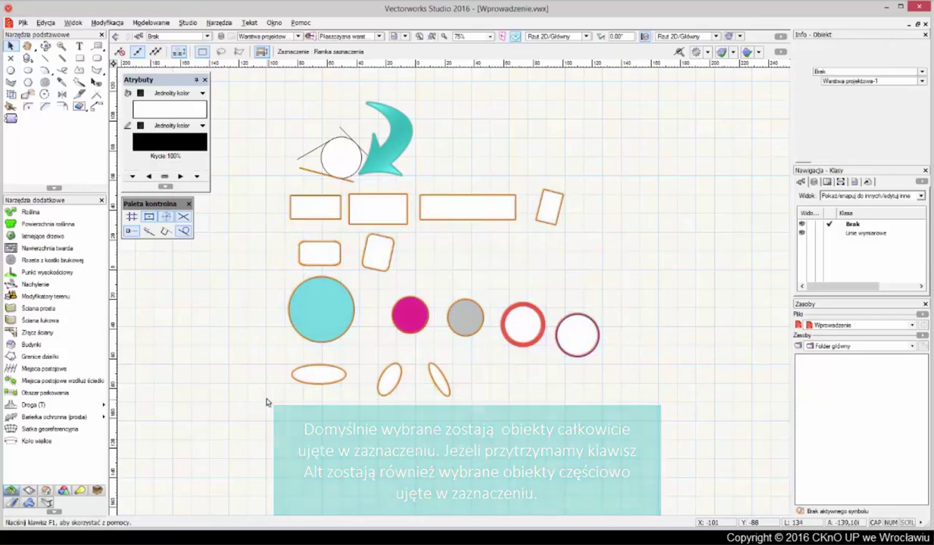
left_click(755, 281)
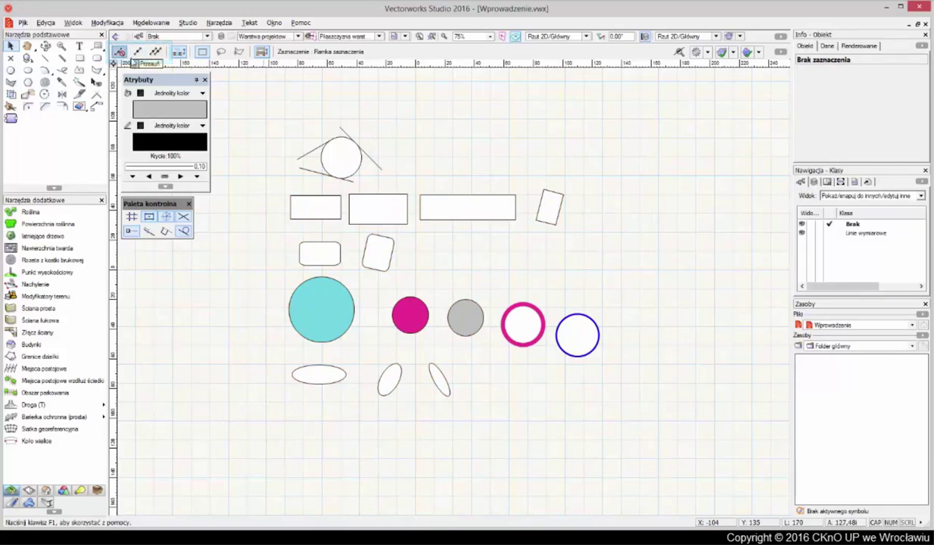
Move the tilted rectangle about 20 units to the right and the blue-outlined circle about 38 units up
left_click(537, 218)
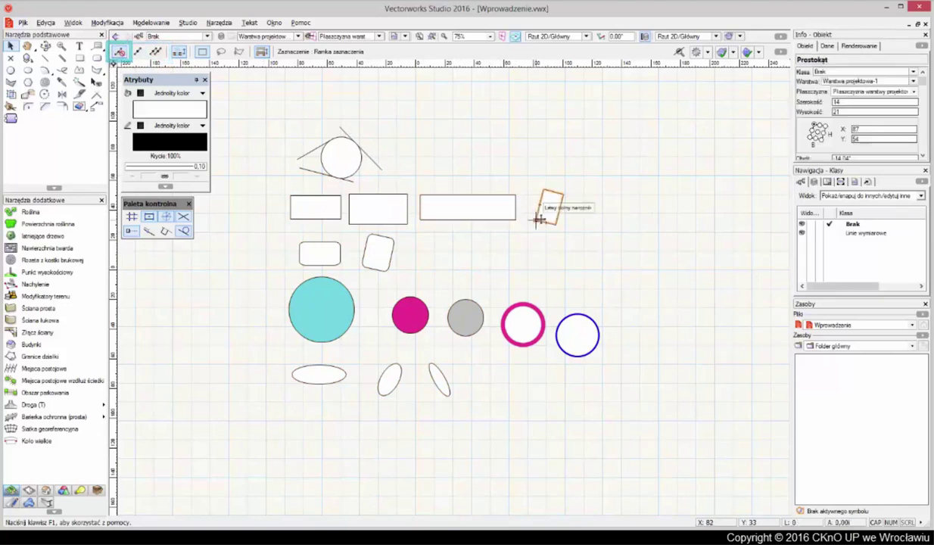
left_click_drag(549, 207, 578, 207)
left_click(575, 335)
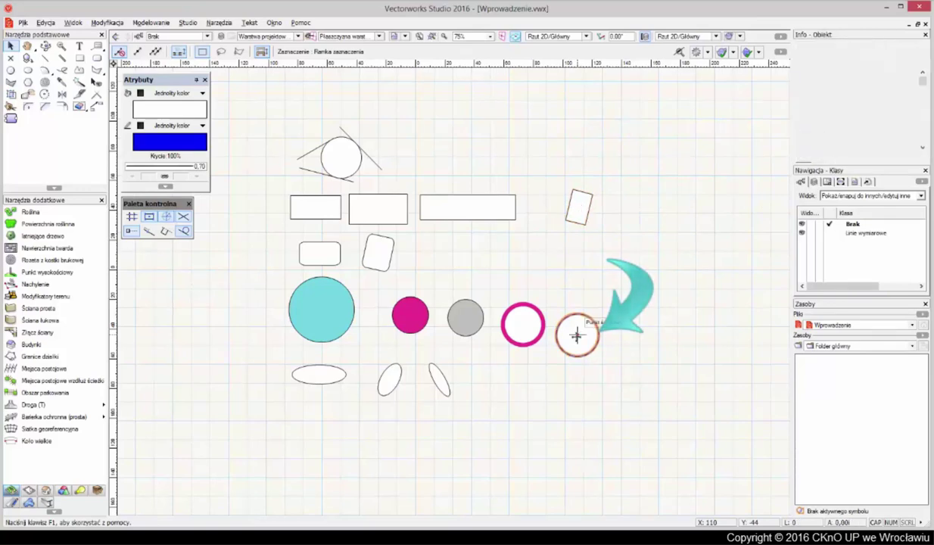
left_click_drag(575, 335, 577, 278)
left_click(641, 335)
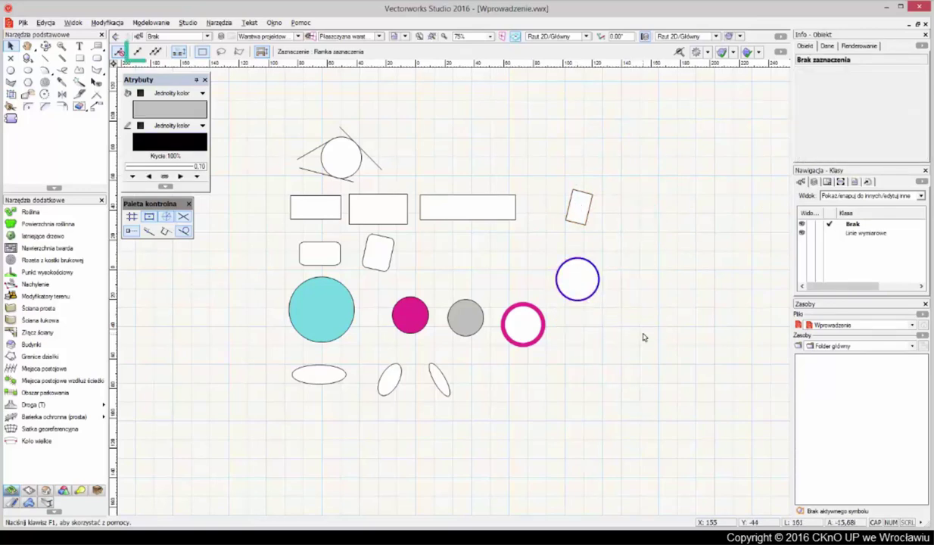
Enable single-object interactive scaling and enlarge the blue circle to a radius of about 23 and the tilted rectangle from its upper-left corner
left_click(578, 292)
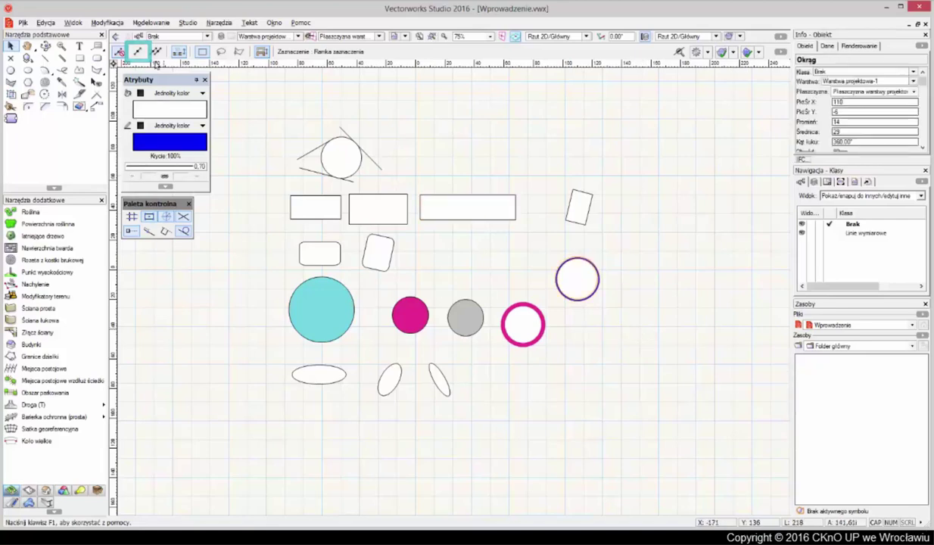
left_click(144, 52)
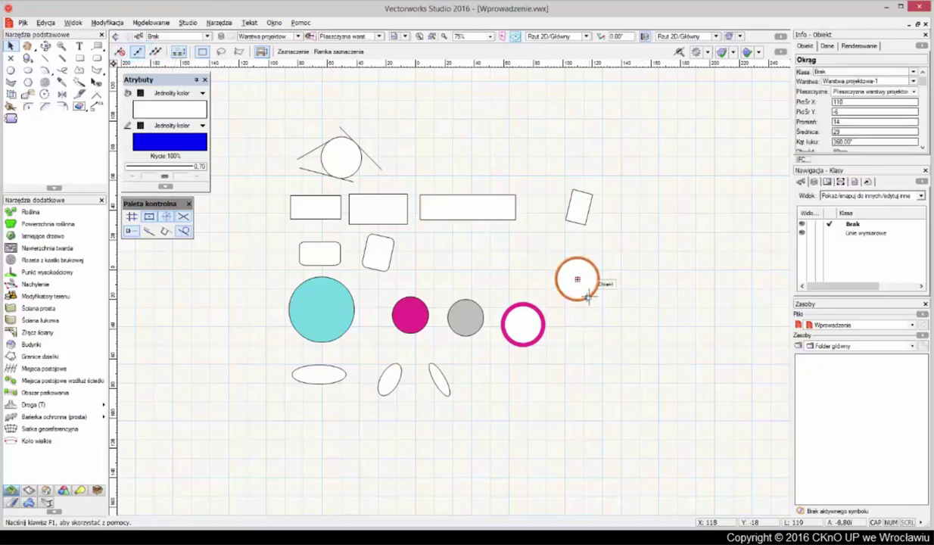
left_click_drag(588, 297, 597, 305)
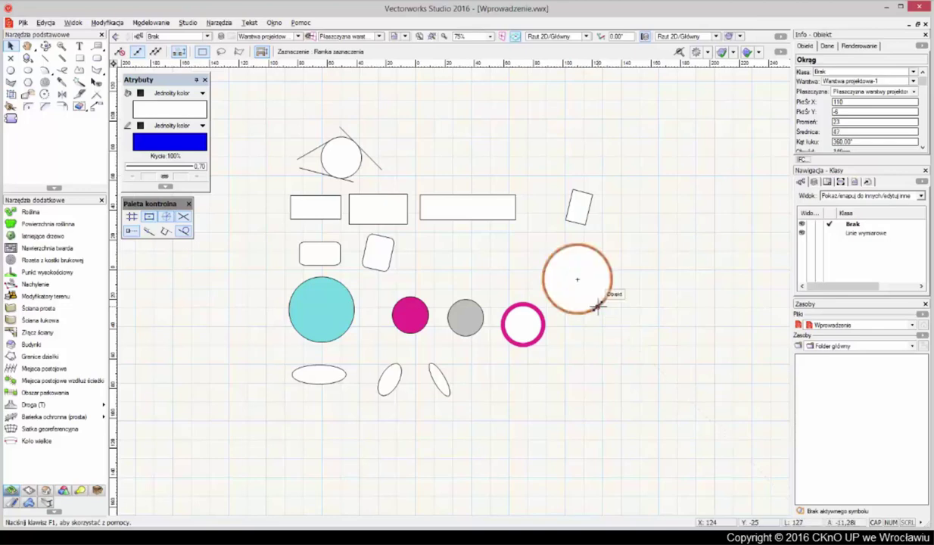
left_click(577, 203)
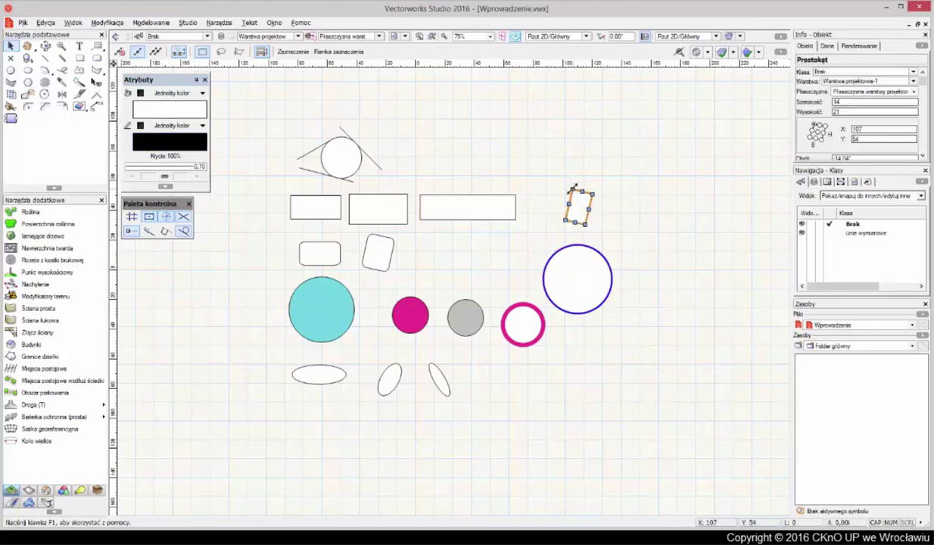
left_click_drag(573, 187, 564, 171)
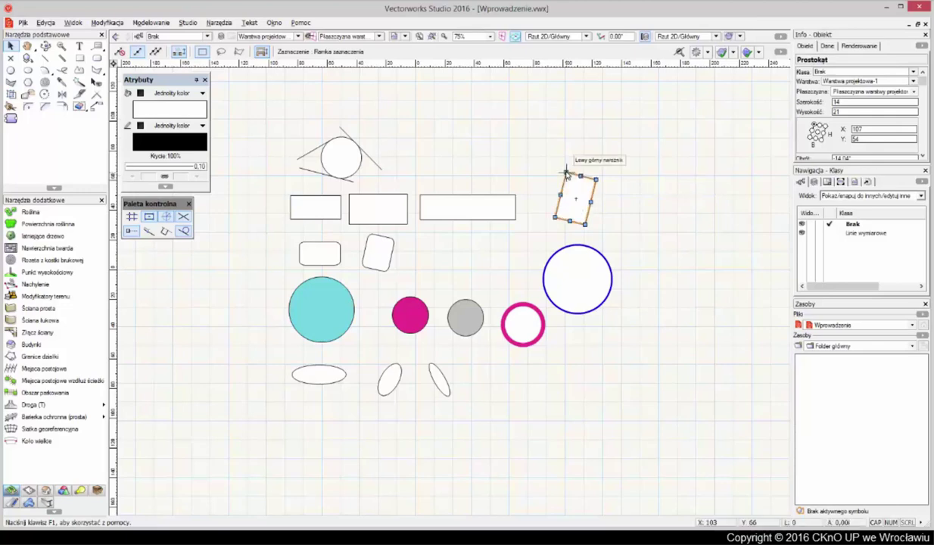
left_click(573, 379)
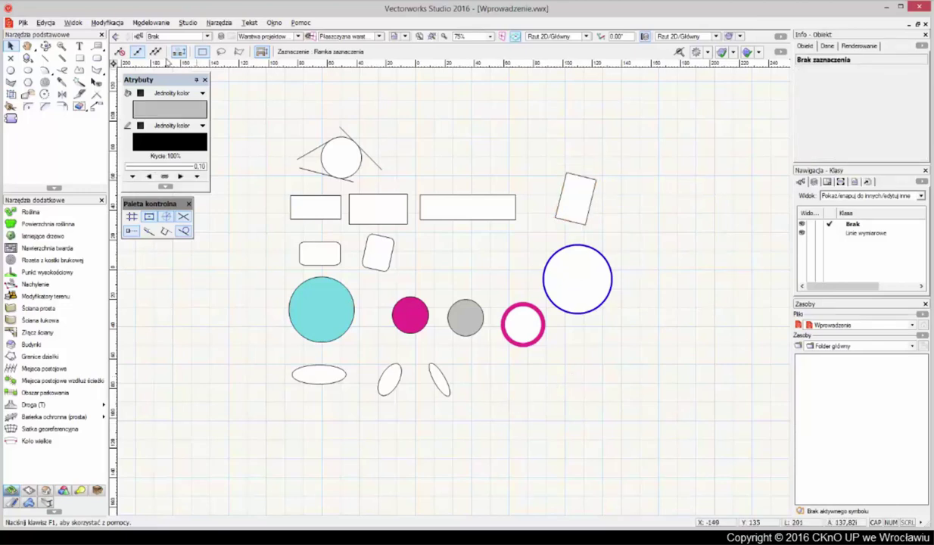
Enable multiple-object interactive scaling and enlarge the long and tilted rectangles together from the long rectangle's upper-right corner
left_click(155, 51)
left_click(585, 202)
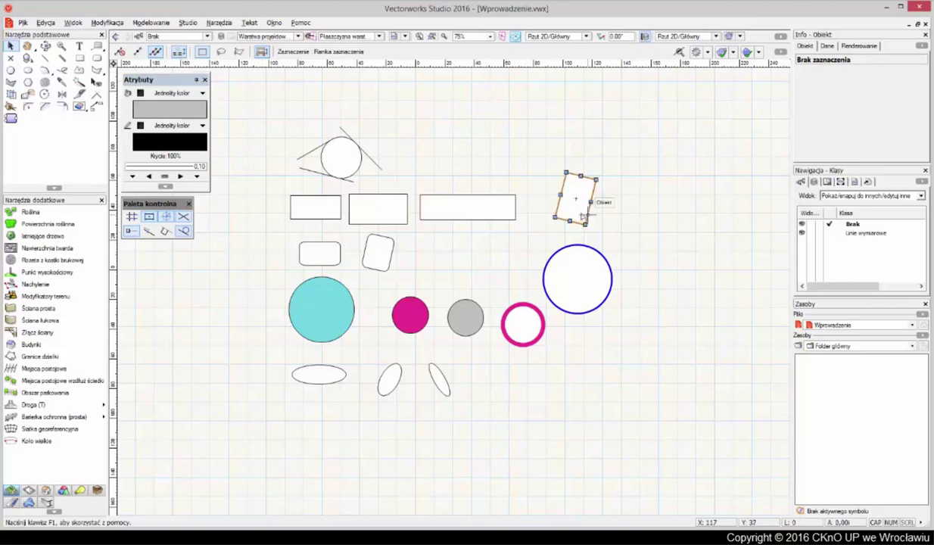
left_click(500, 216, "shift")
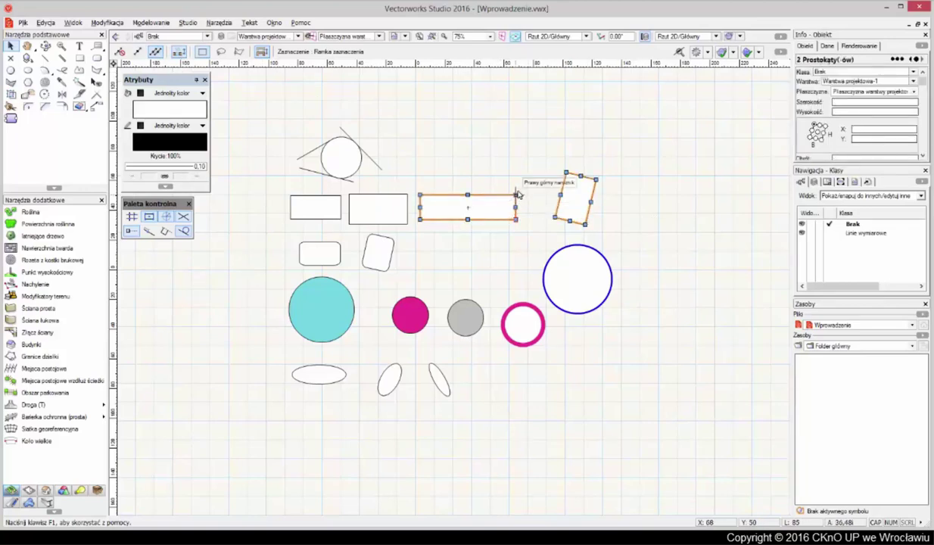
left_click_drag(517, 195, 580, 162)
left_click(615, 411)
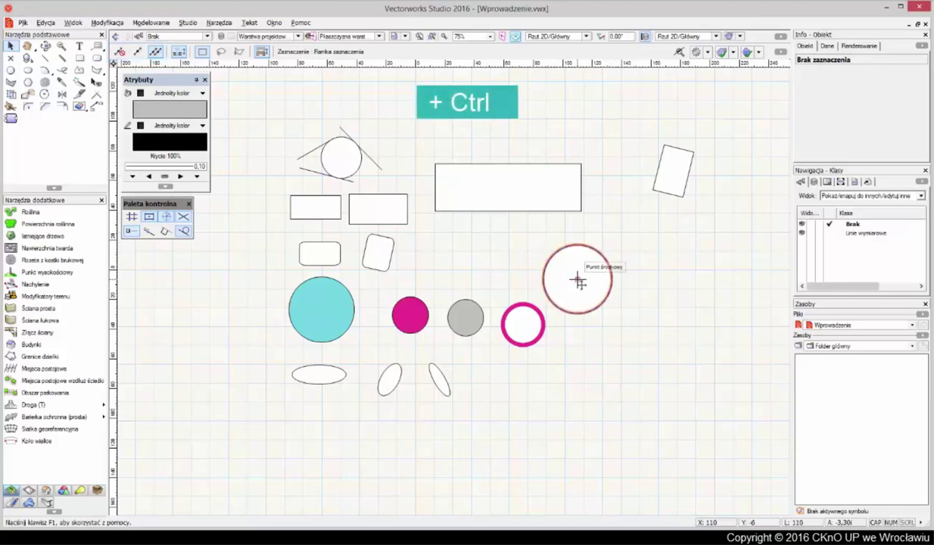
Duplicate the blue circle about 56 units to its right and the pink-outlined circle to a centre at about X 101, Y -65
left_click_drag(580, 283, 660, 279, "ctrl")
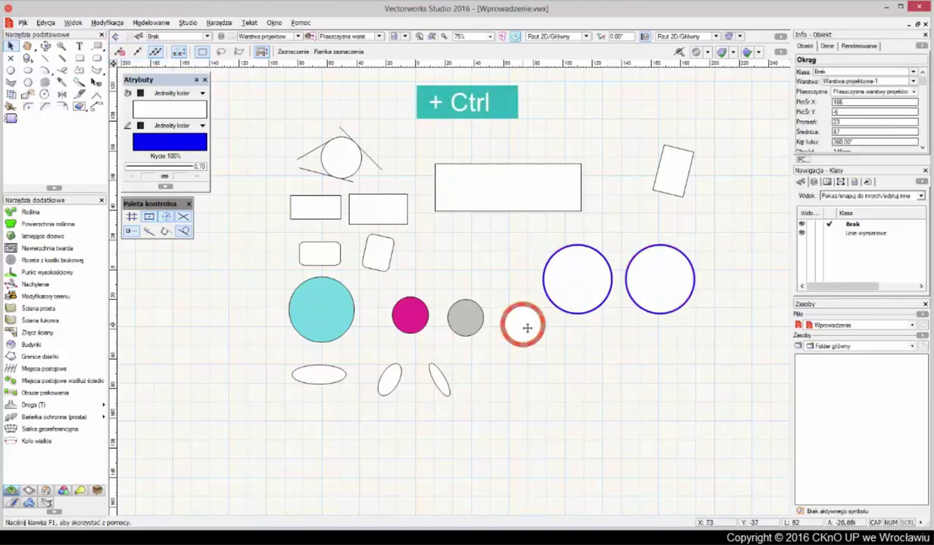
left_click_drag(526, 325, 564, 366, "ctrl")
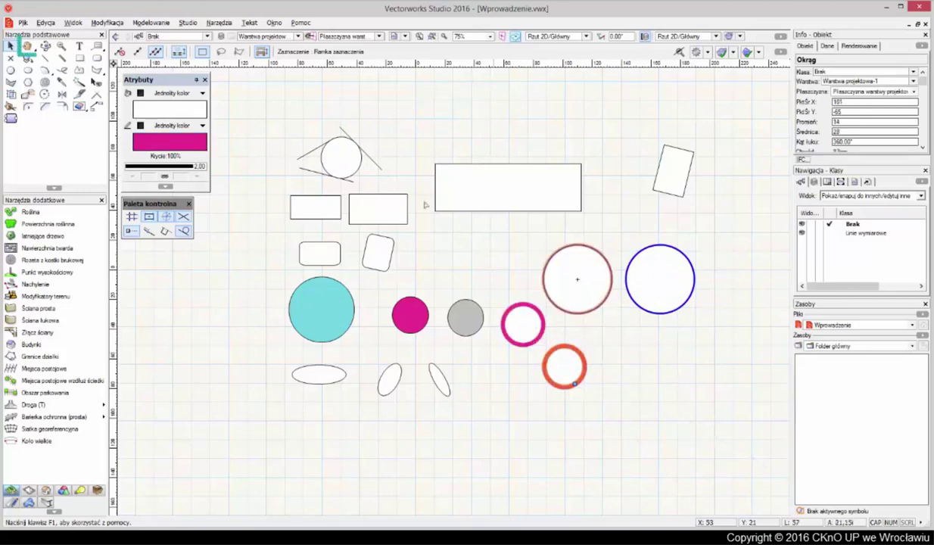
Pan the drawing down and partly back up with the Pan tool, and view its Move Page variant (Przesuń stronę)
left_click(29, 47)
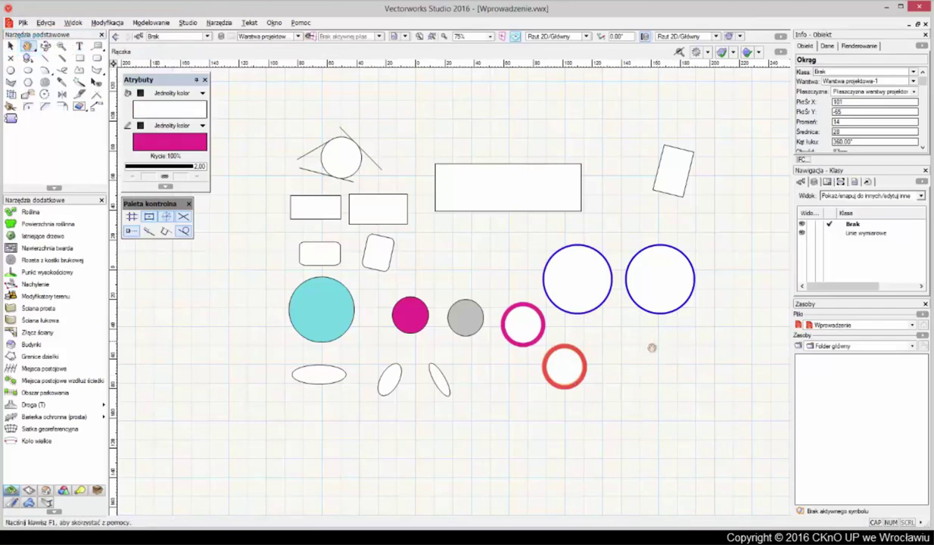
left_click_drag(655, 342, 629, 396)
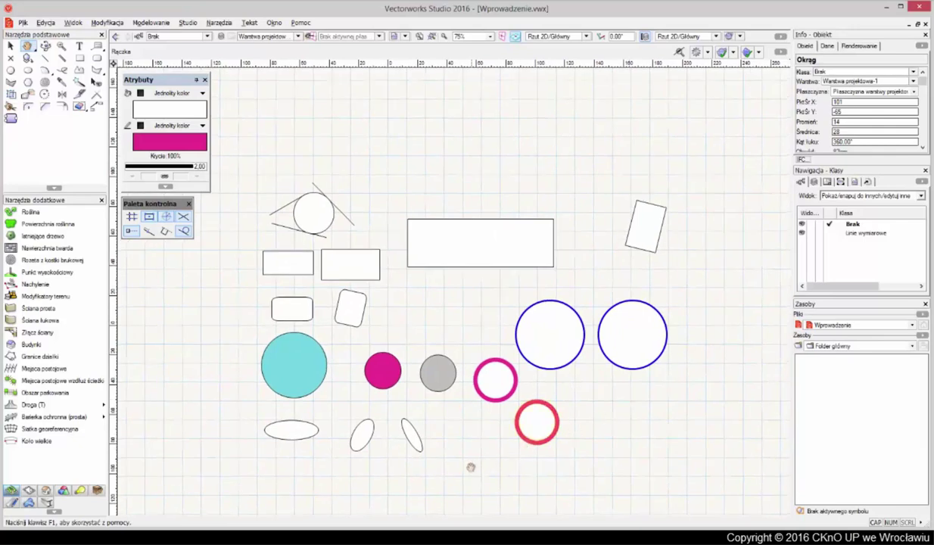
left_click_drag(471, 464, 470, 429)
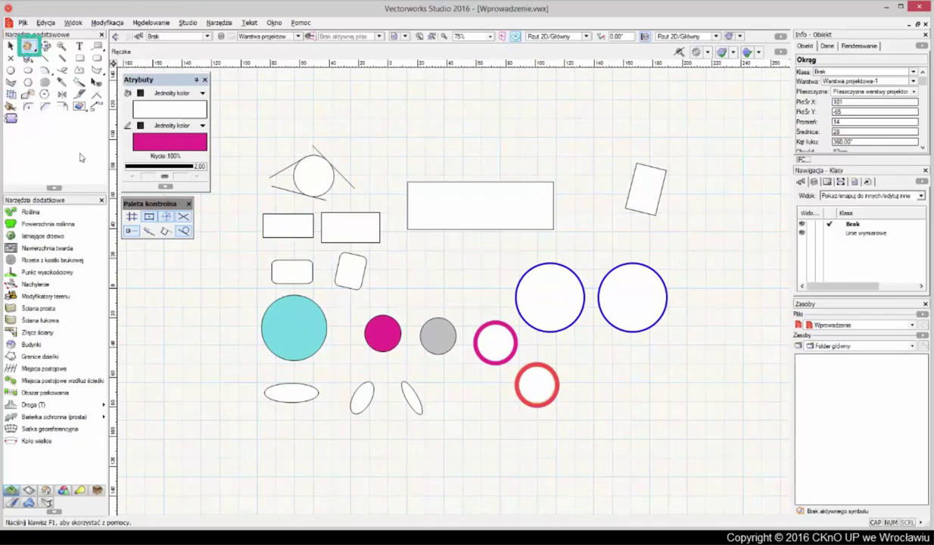
left_click(27, 47)
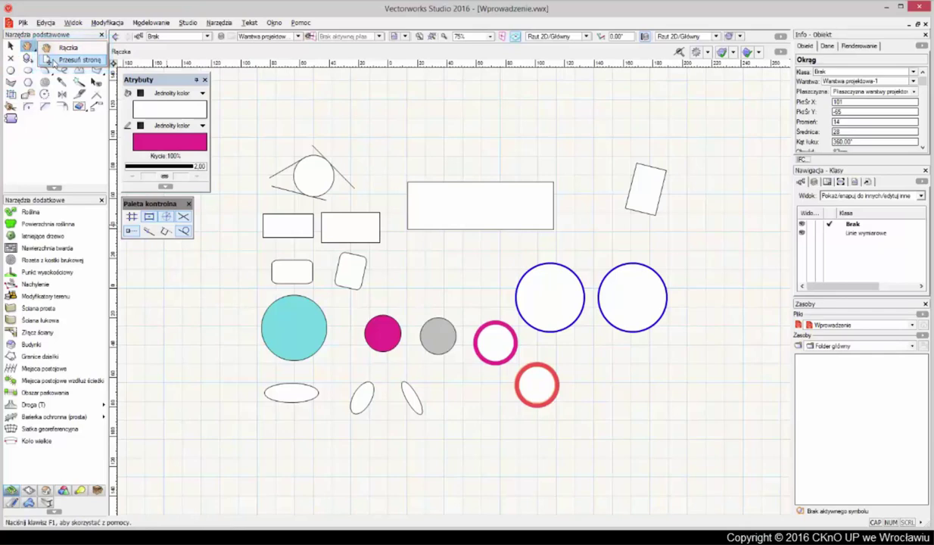
left_click(727, 416)
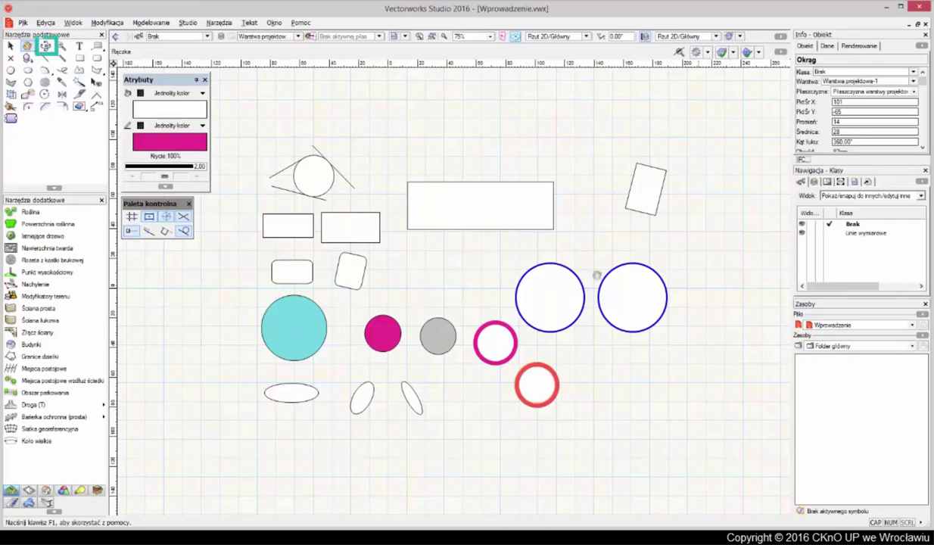
Activate the Flyover tool for orbiting the view around a chosen rotation point
left_click(45, 46)
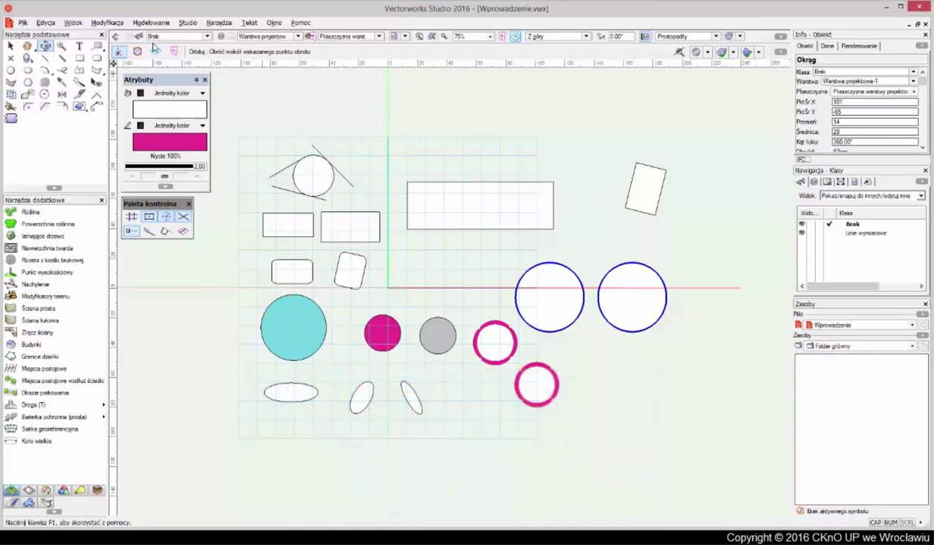
Change the magnification by framing areas of the drawing with the Zoom tool in marquee mode (Ramka zaznaczenia)
left_click(62, 47)
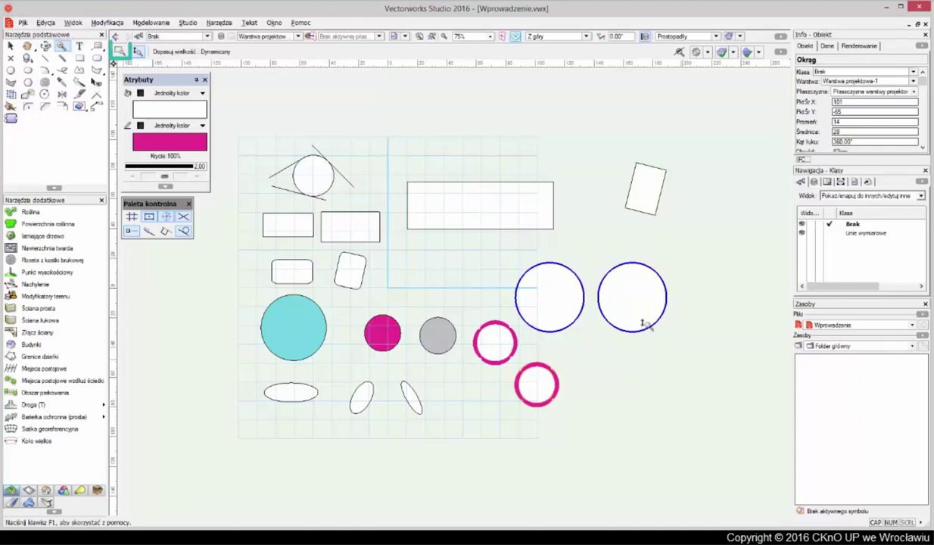
left_click(118, 51)
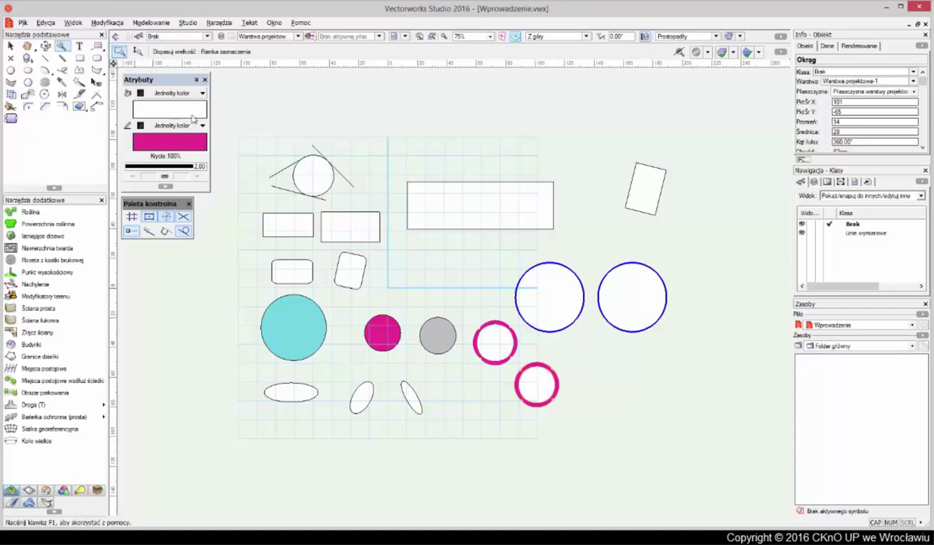
mouse_move(234, 135)
left_mouse_down()
mouse_move(264, 173)
mouse_move(592, 392)
mouse_move(680, 436)
left_mouse_up()
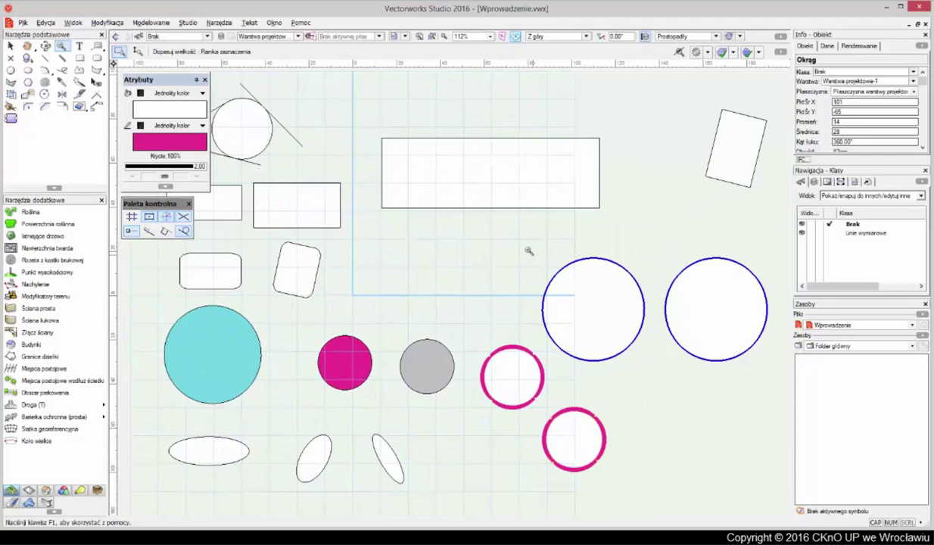
left_click_drag(499, 228, 552, 292)
left_click_drag(674, 399, 721, 463)
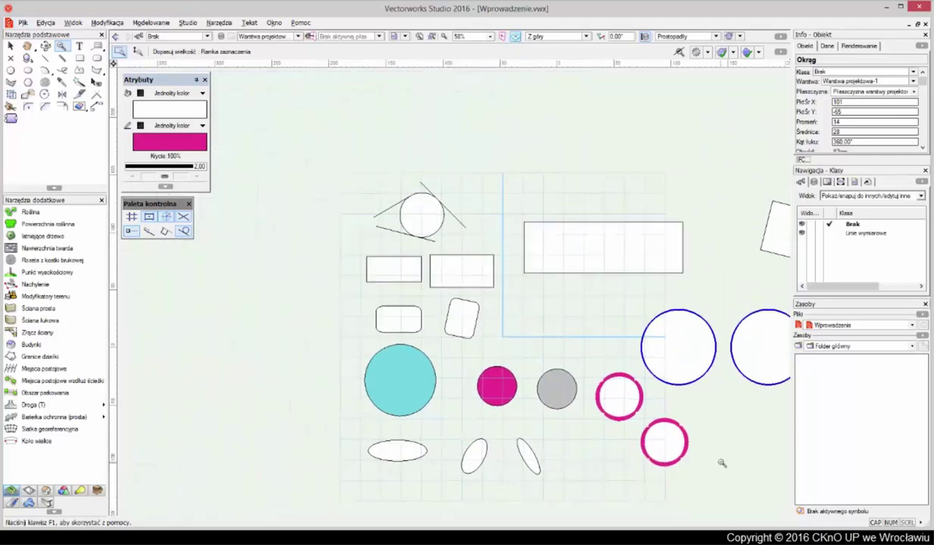
Change the drawing's magnification dynamically in both directions using the Zoom tool's dynamic mode (Dynamiczny)
left_click(137, 51)
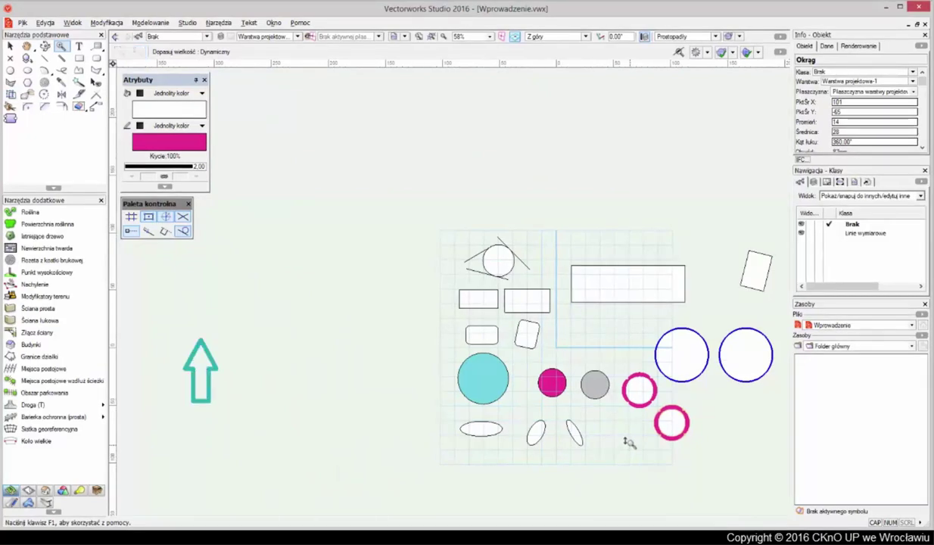
left_click_drag(625, 440, 649, 422)
mouse_move(766, 258)
left_mouse_down()
mouse_move(767, 267)
mouse_move(770, 255)
left_mouse_up()
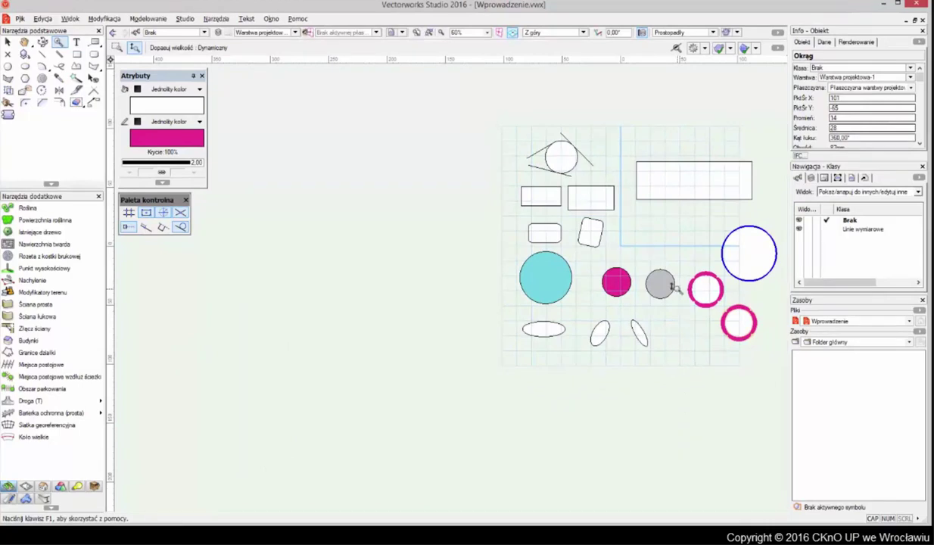
scroll(638, 287, "down", 2)
scroll(638, 288, "down", 1)
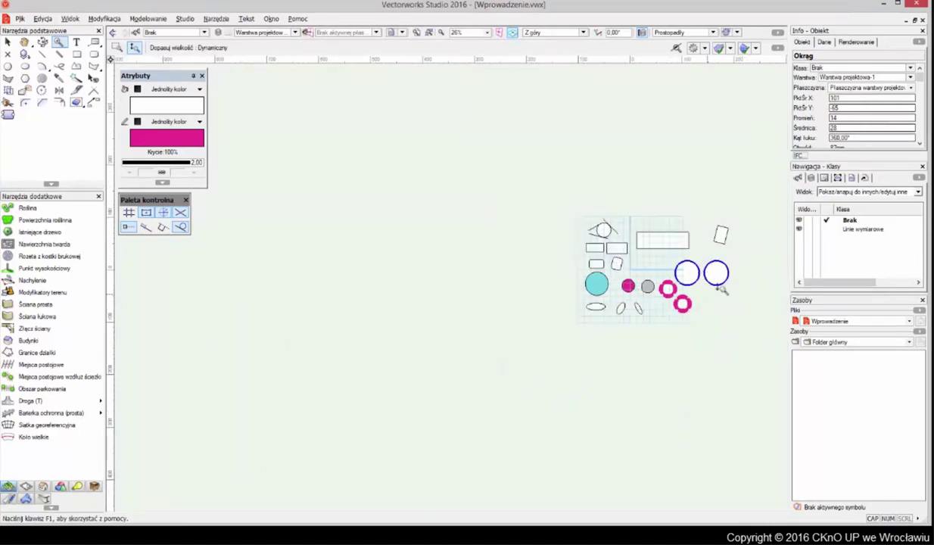
scroll(747, 261, "up", 1)
scroll(749, 261, "up", 1)
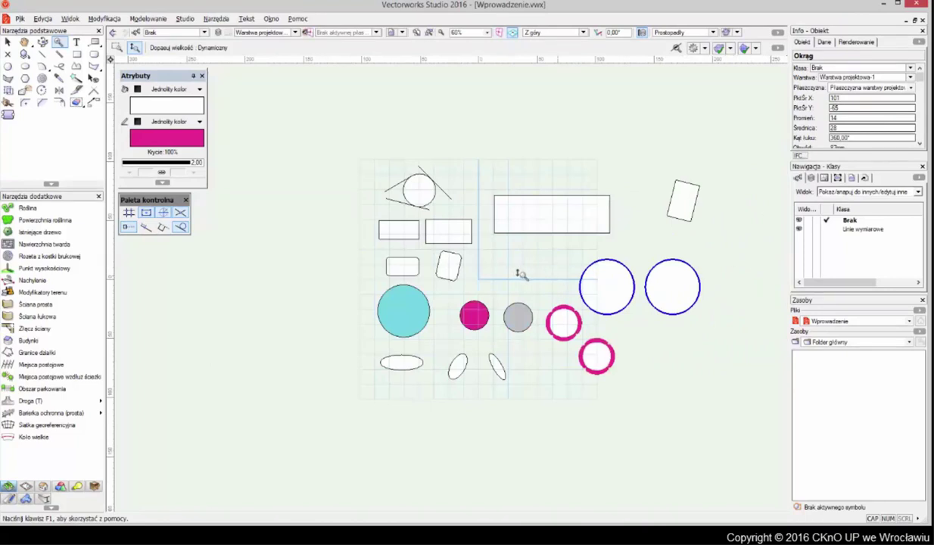
scroll(487, 277, "up", 1)
scroll(486, 276, "down", 1)
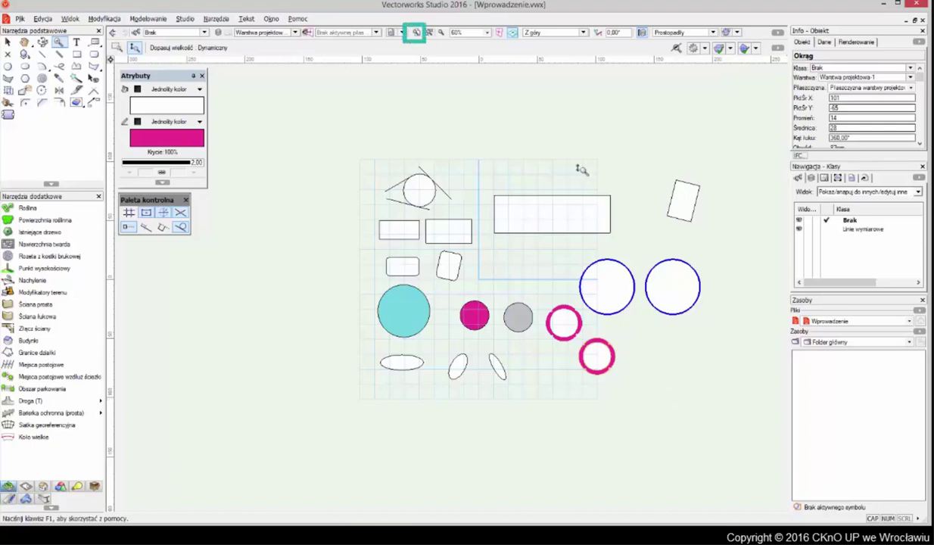
Fit the page in view, select the blue circle nearest the page and zoom to it, and fit the page again
left_click(416, 34)
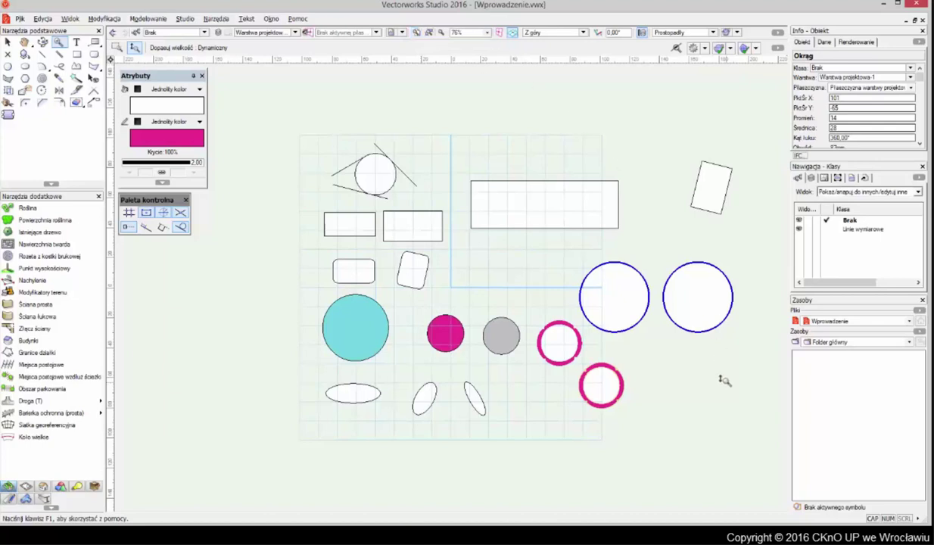
key("Escape")
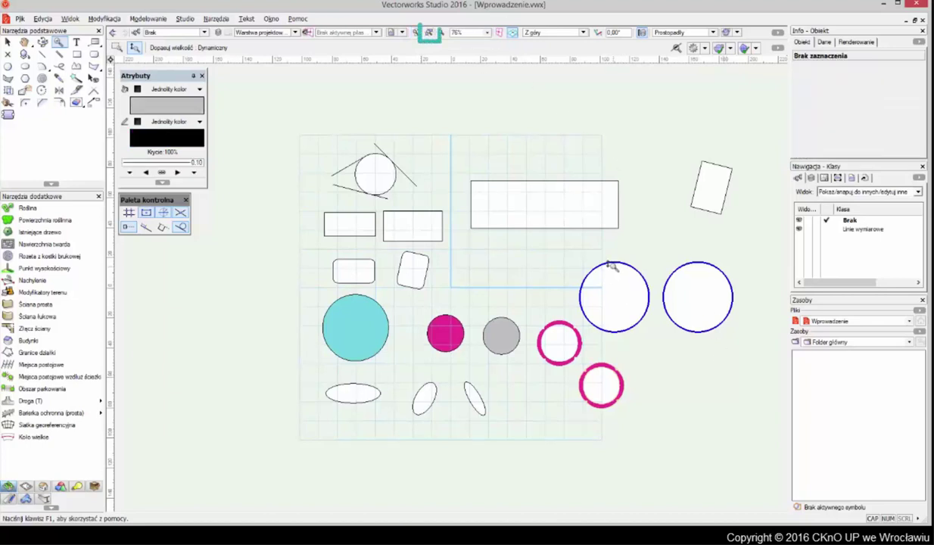
key("x")
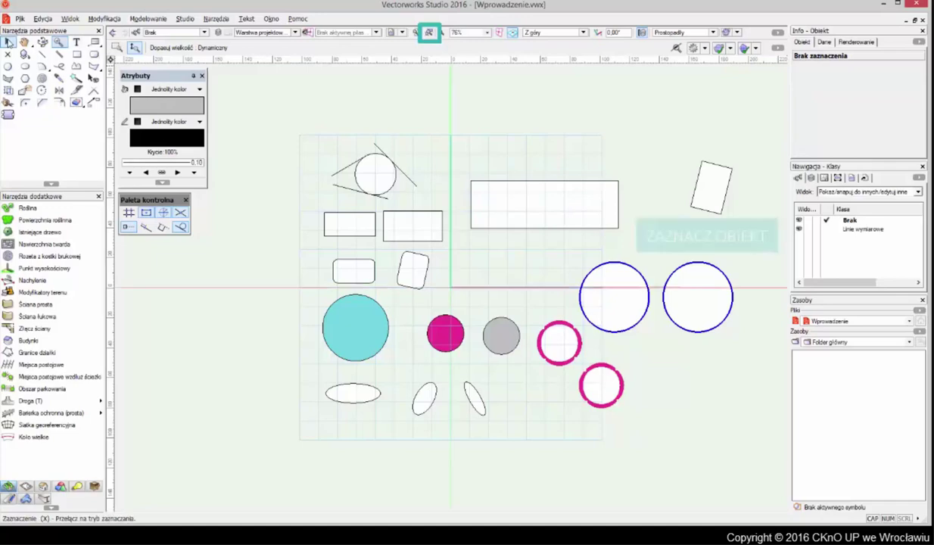
left_click(615, 297)
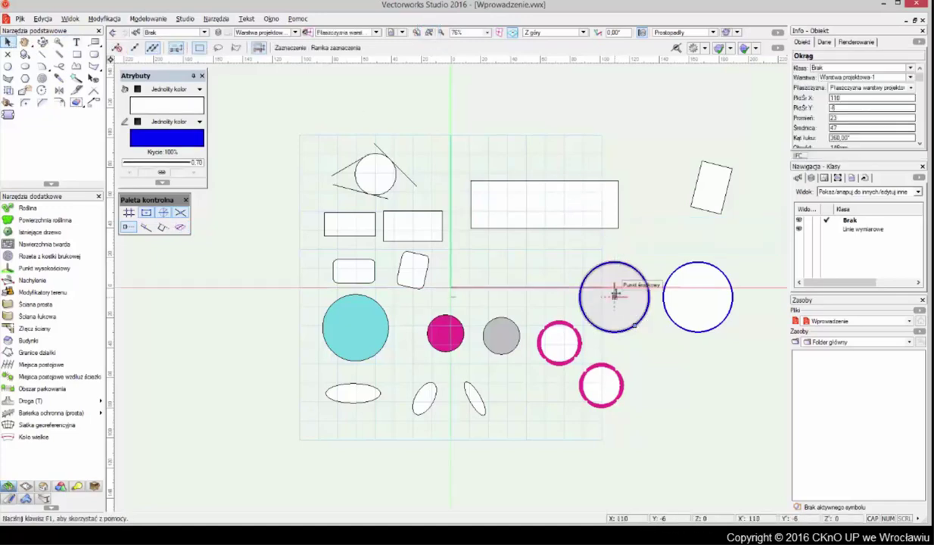
left_click(428, 33)
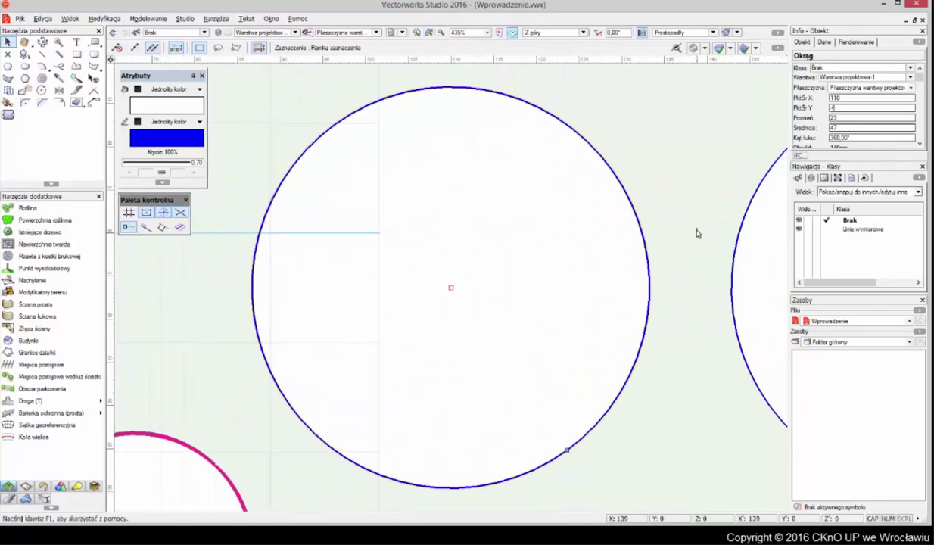
left_click(415, 33)
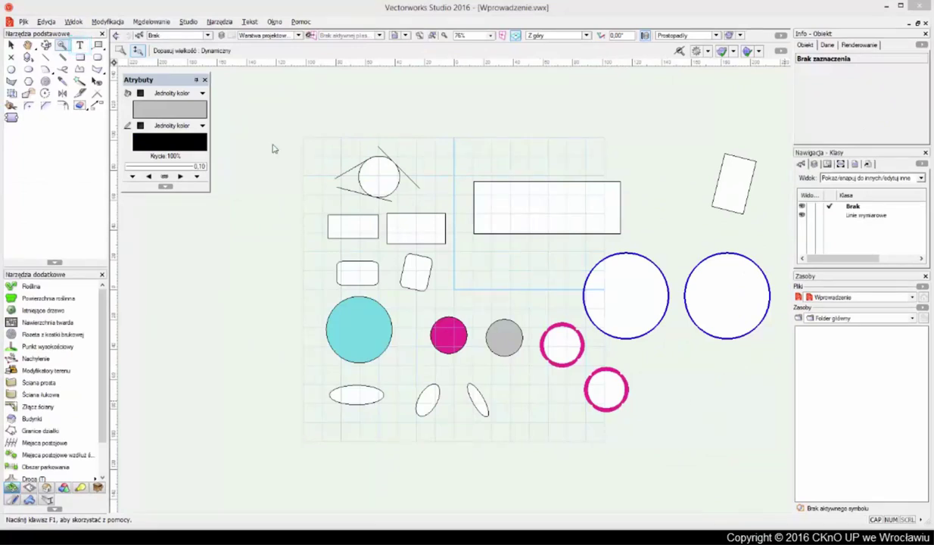
Place the horizontal text PROSTOKĄT above the large rectangle with the Text tool in horizontal mode (Poziomy)
left_click(79, 45)
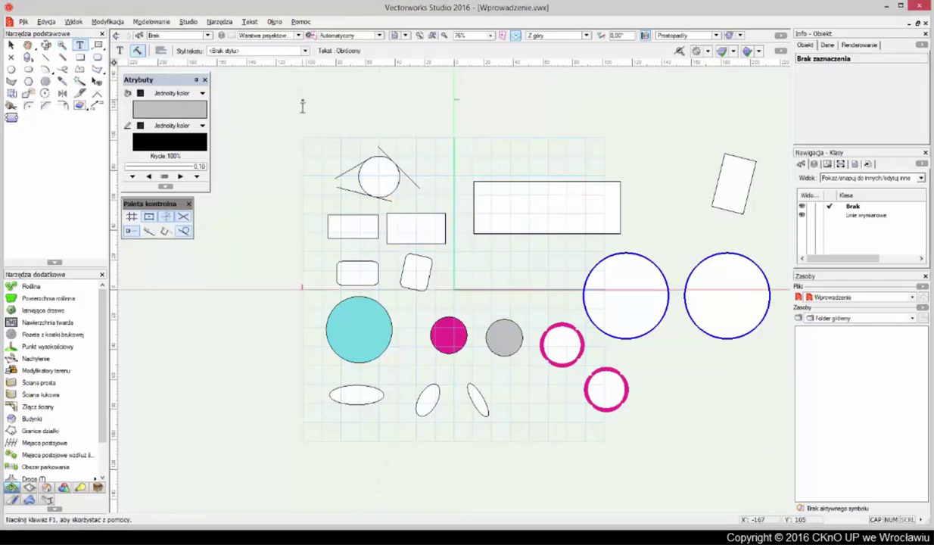
left_click(120, 50)
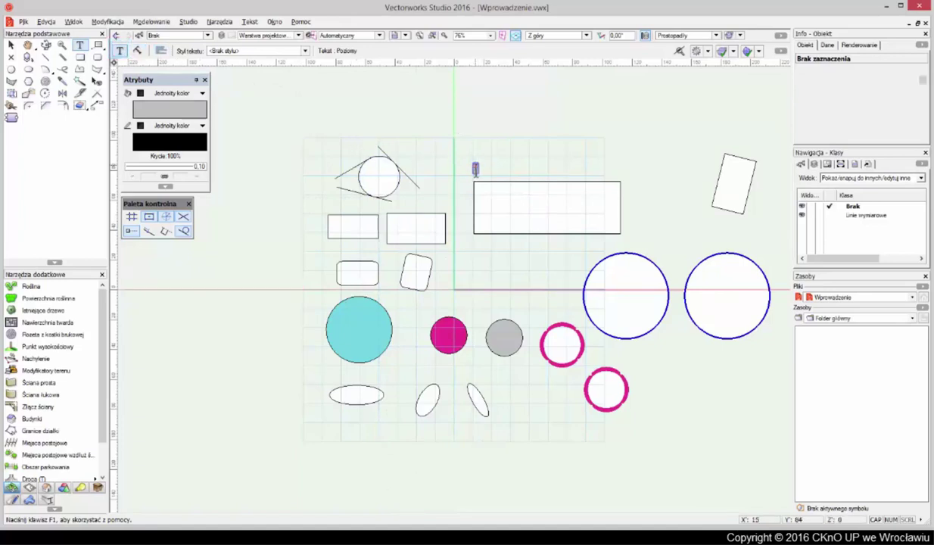
left_click(476, 169)
type("PROSTOKAT")
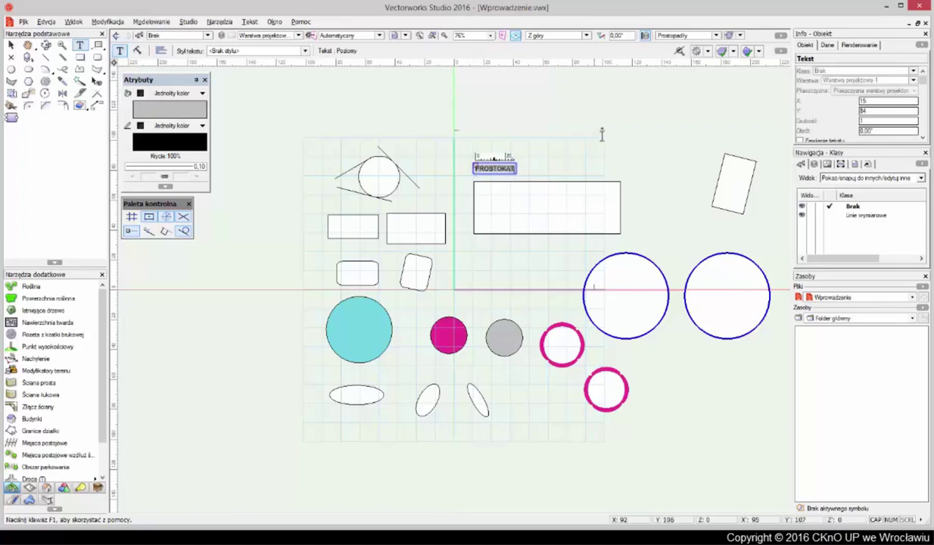
key("Escape")
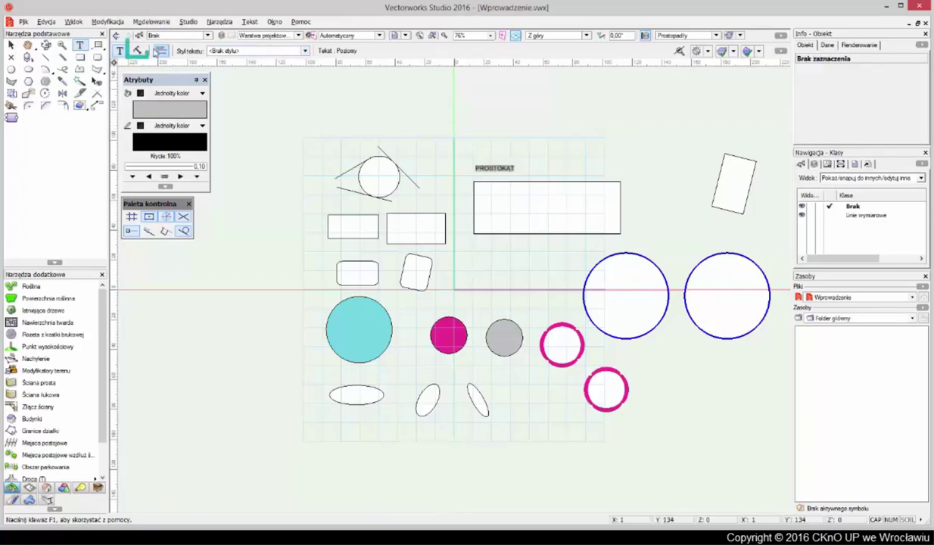
Place the text PROSTOKĄT rotated about 74° along the left side of the tilted rectangle, using the rotated text mode (Obrócony)
left_click(137, 50)
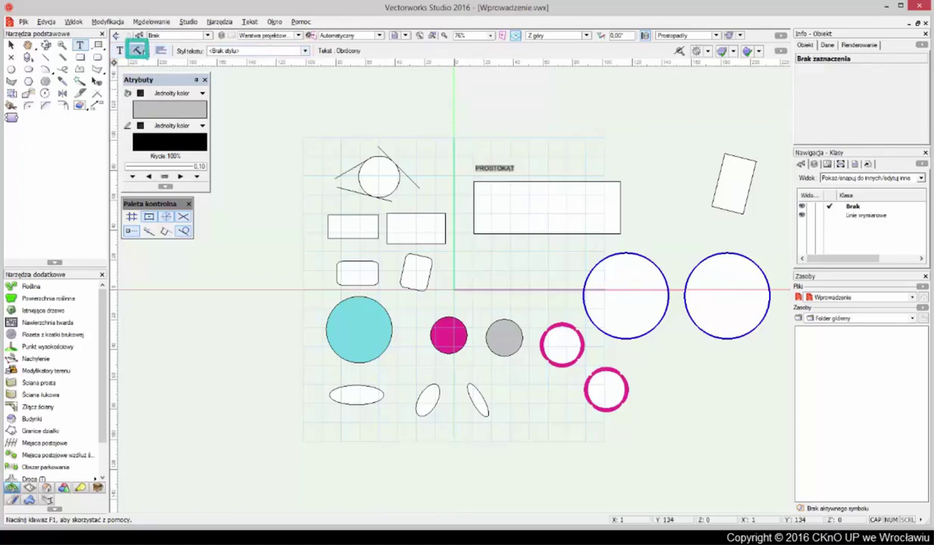
left_click(703, 197)
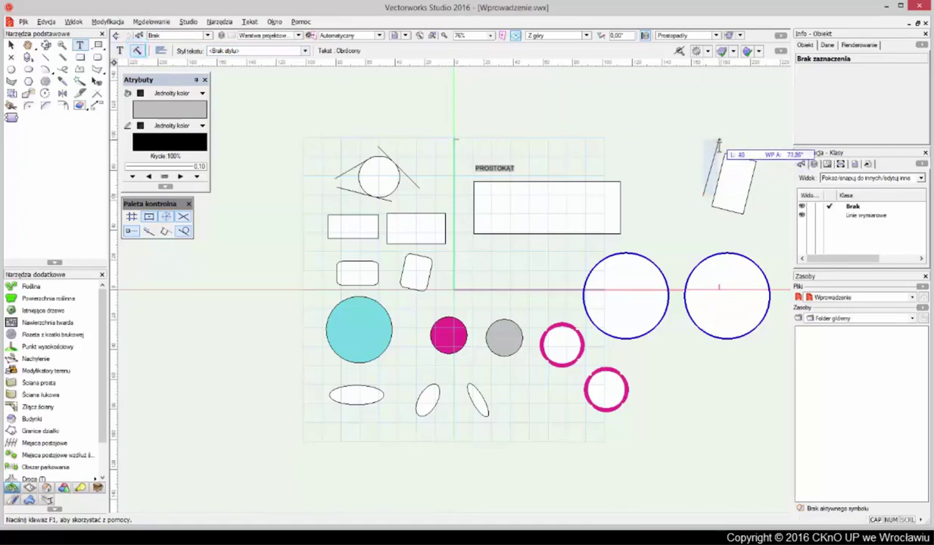
left_click(719, 142)
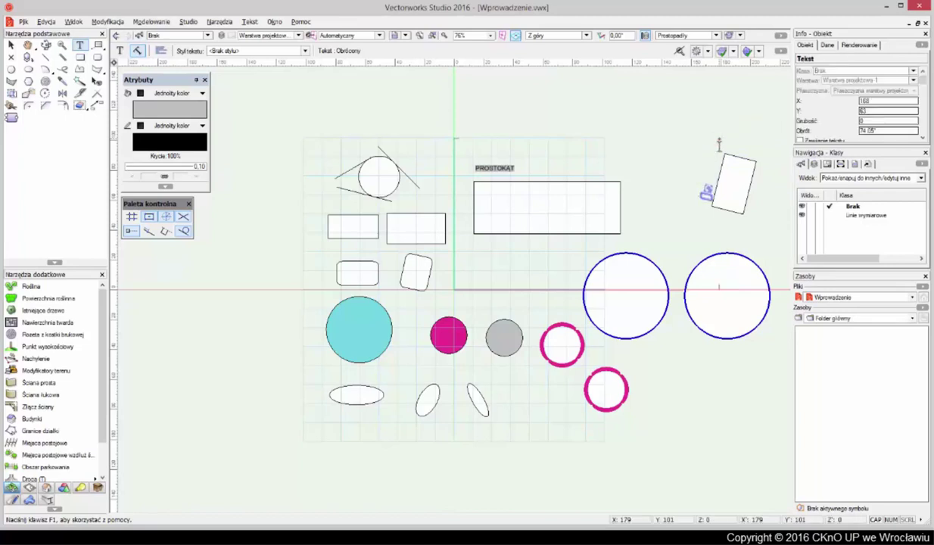
type("PROSTOKAT")
key("Escape")
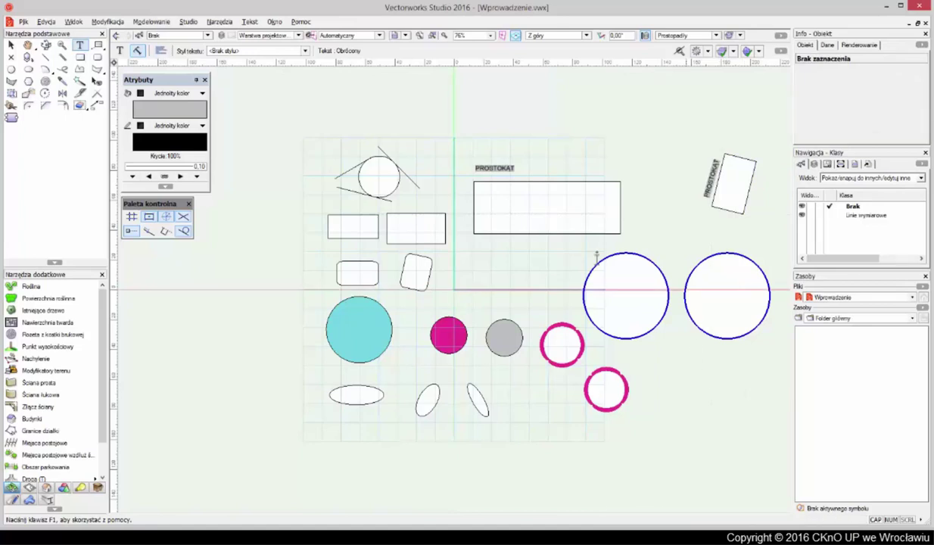
Start a new text style and set its font to Calibri at 15 points
left_click(305, 50)
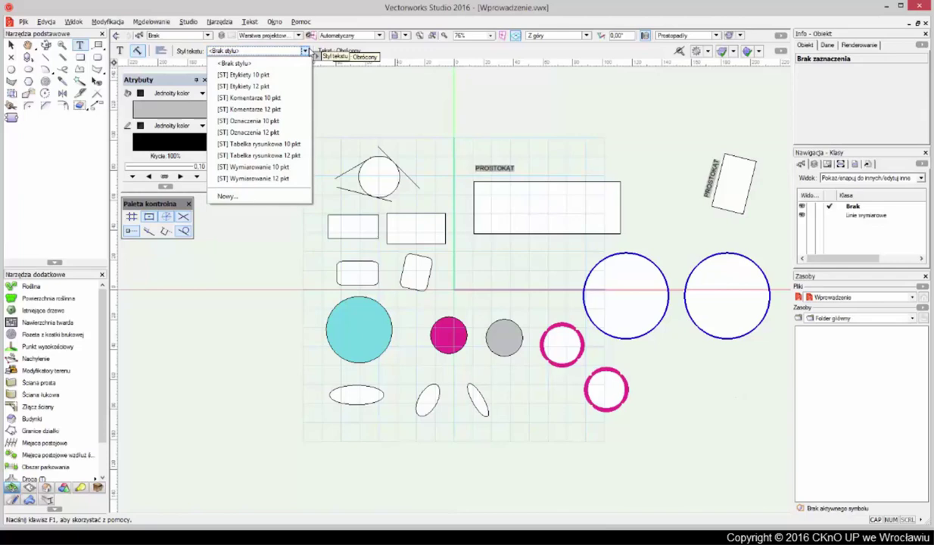
left_click(289, 196)
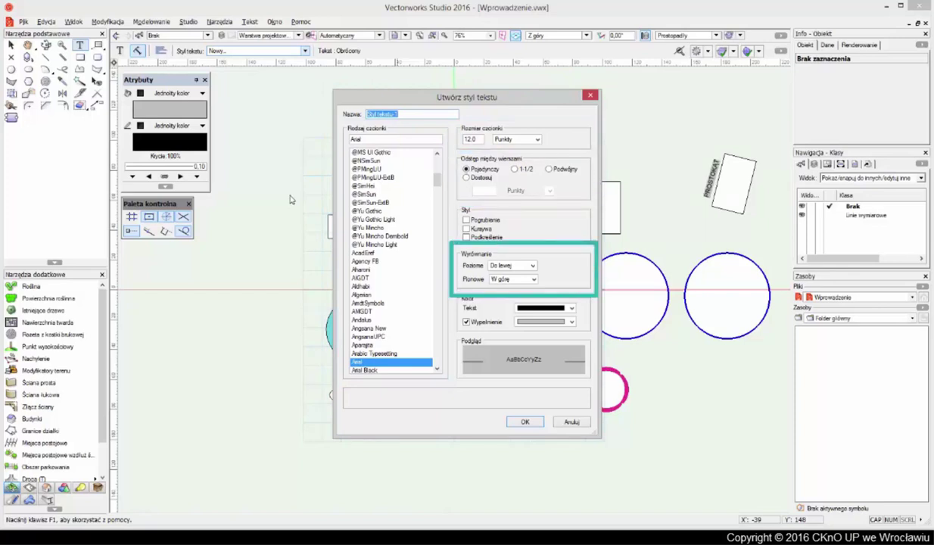
key("Tab")
type("C")
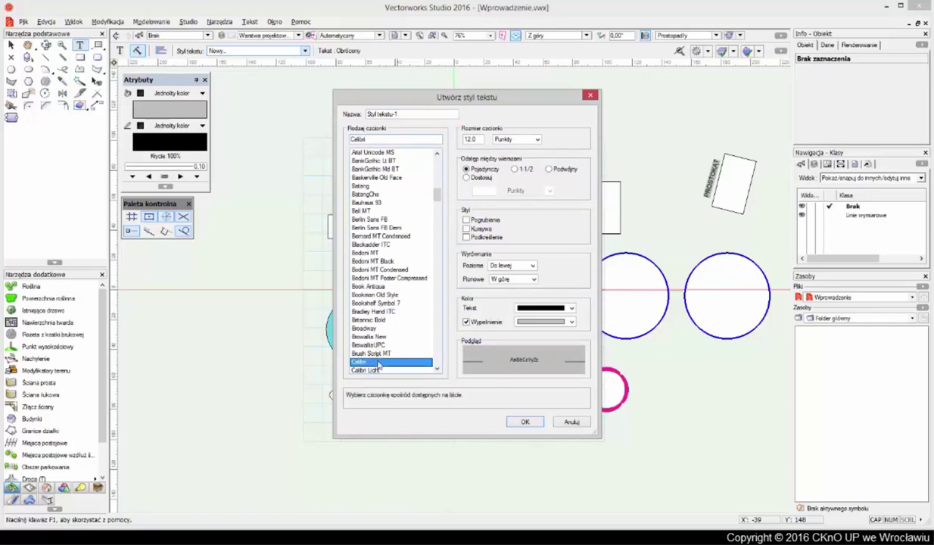
key("Tab")
type("15")
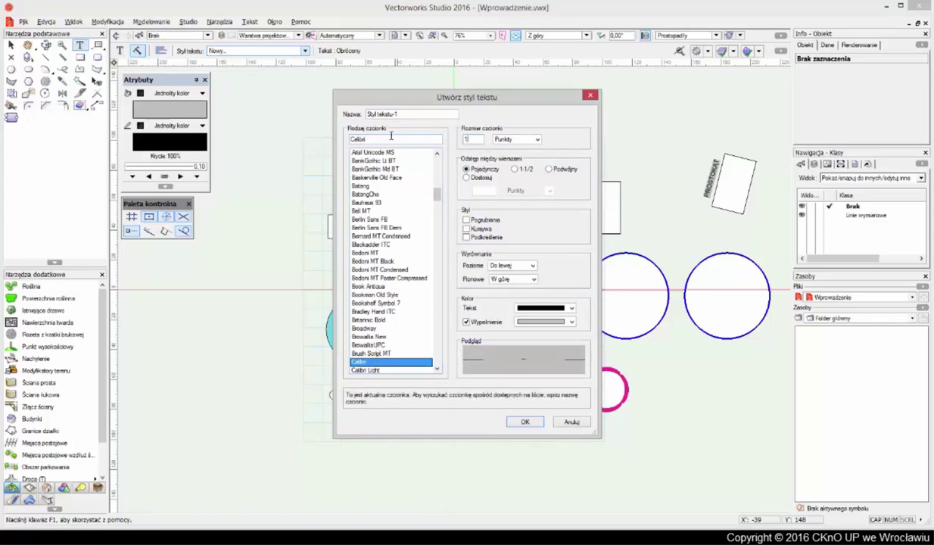
Make the new text style bold with blue text and save it under the name PROPONOWANY STYL TEKSTU
left_click(475, 220)
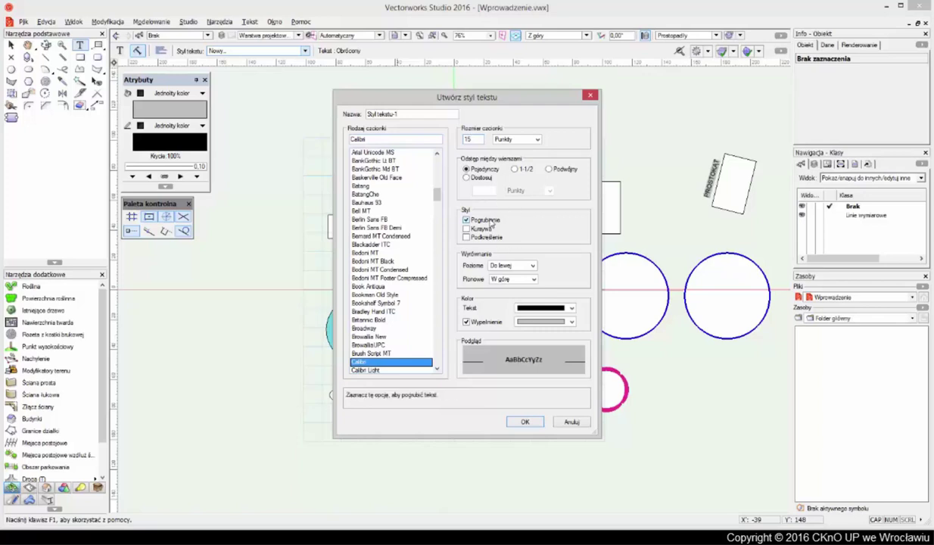
left_click(551, 308)
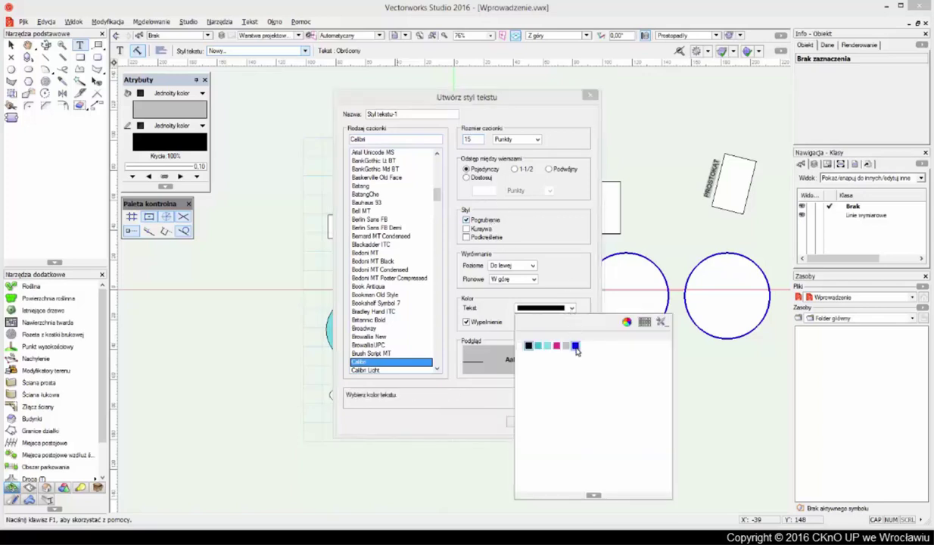
left_click(576, 346)
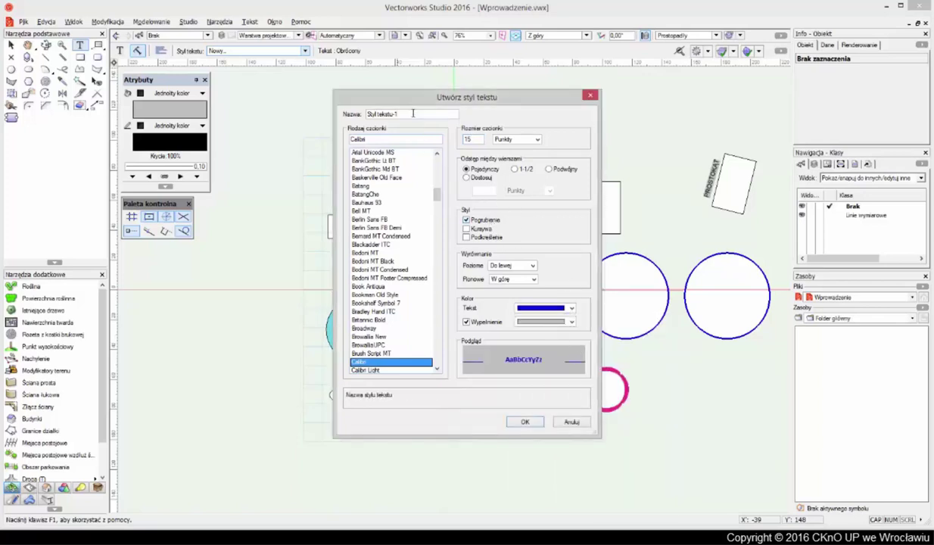
left_click_drag(399, 111, 319, 112)
type("PROPONOWANY STYL TEKSTU")
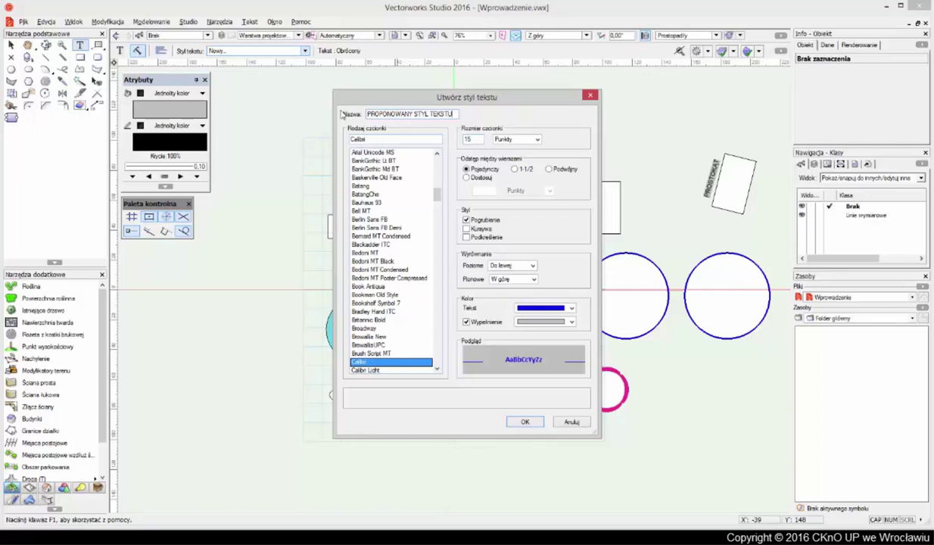
left_click(525, 422)
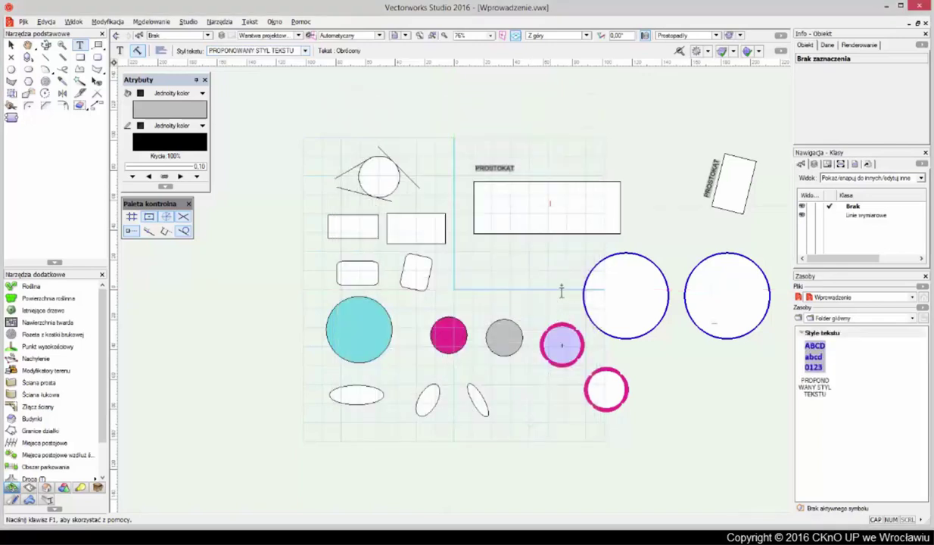
Label the blue circle nearest the page with the text KOŁO at about X 75, Y 31, using PROPONOWANY STYL TEKSTU
left_click(564, 247)
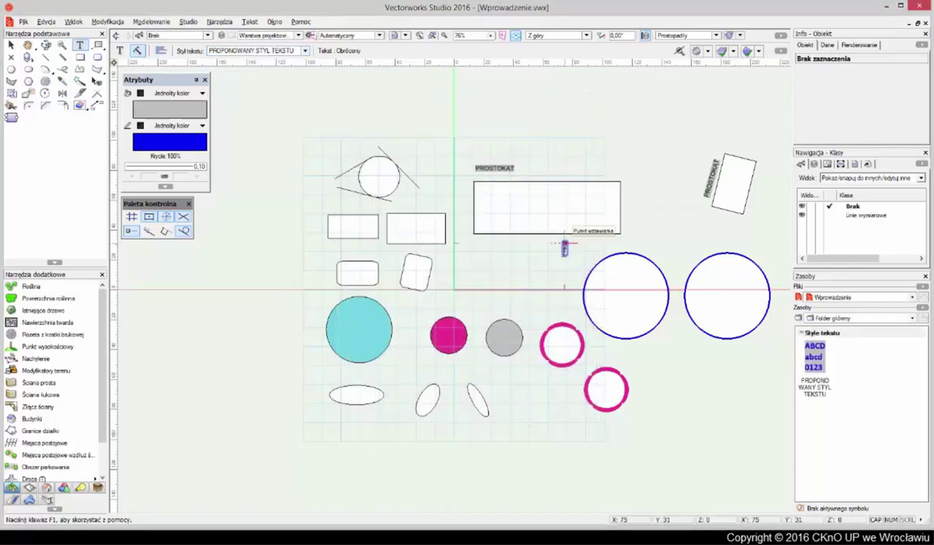
type("KOLO")
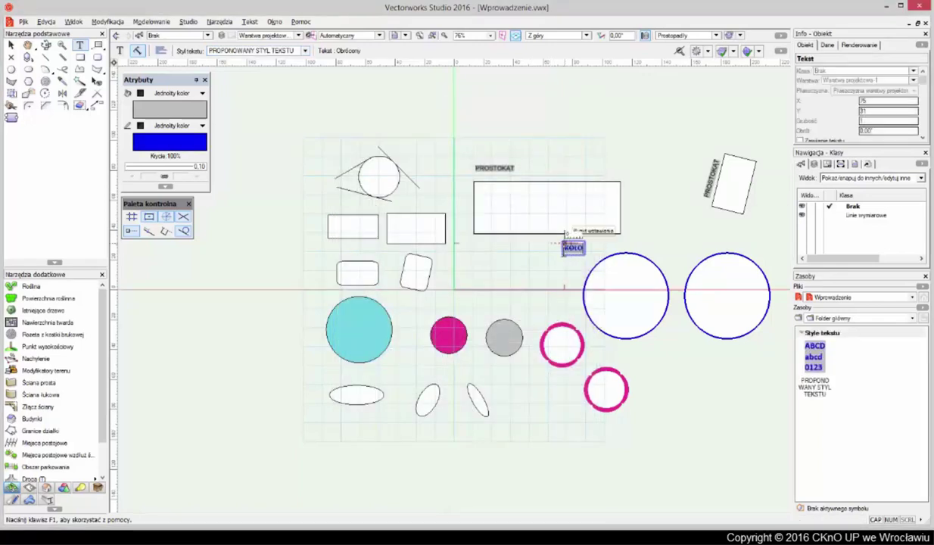
key("Escape")
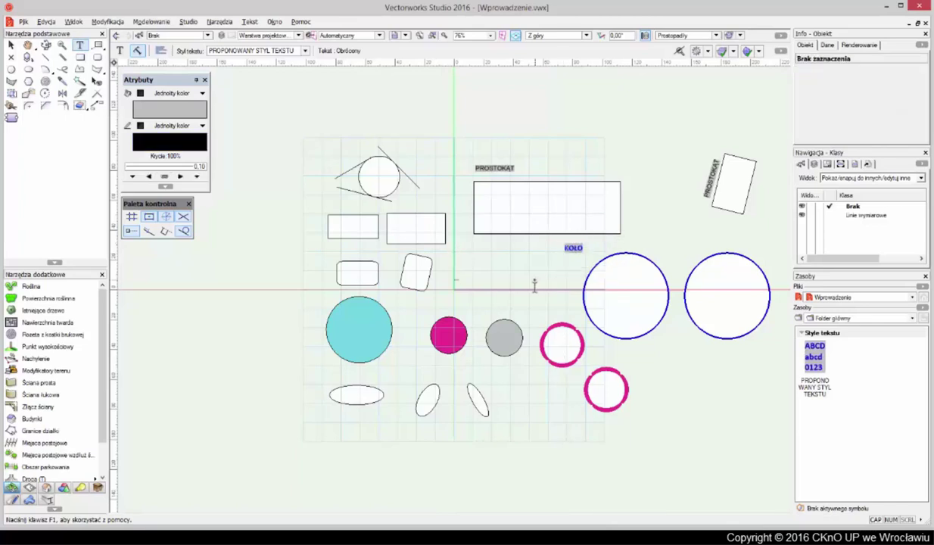
left_click(305, 51)
left_click(305, 51)
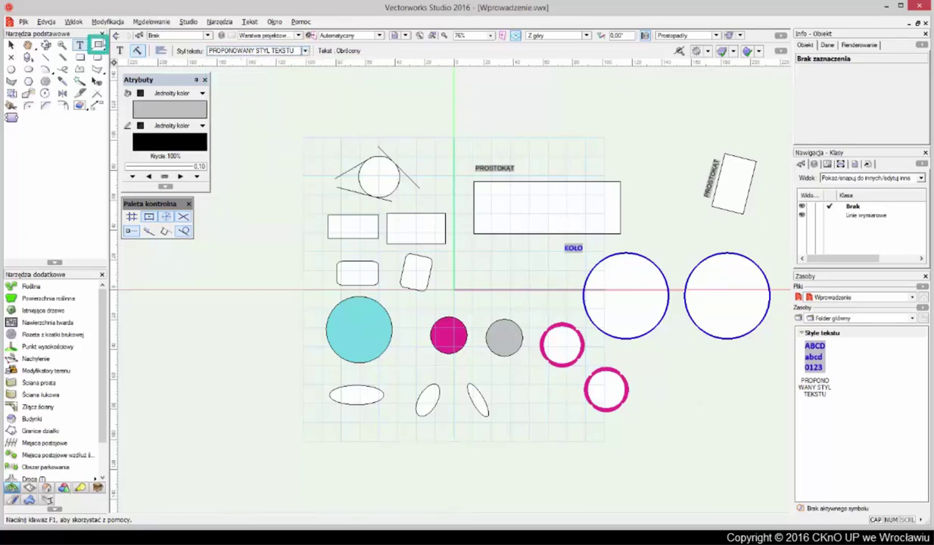
Add a callout reading KOŁO1 with its leader ending at the turquoise circle's left edge, using the marker-at-last-point mode (Znacznik w ostatnim punkcie)
left_click(98, 46)
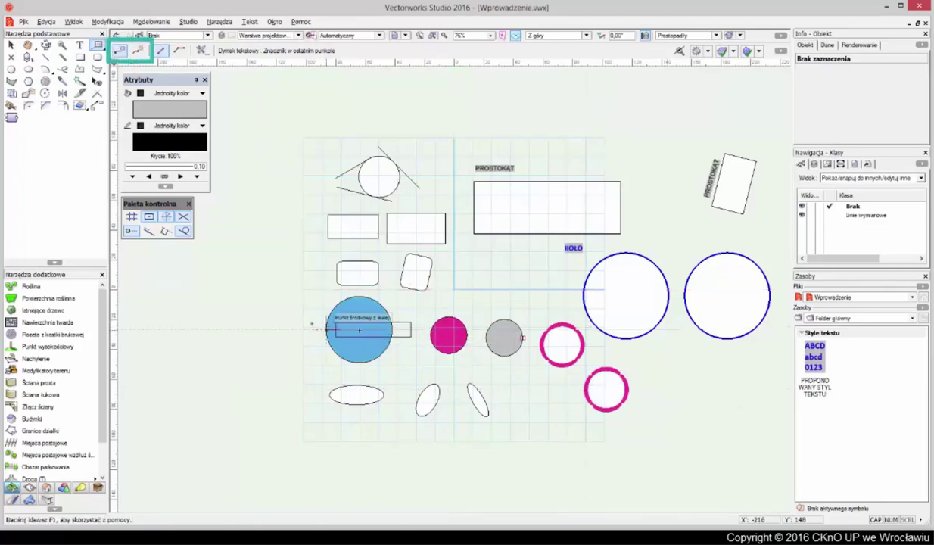
left_click(236, 305)
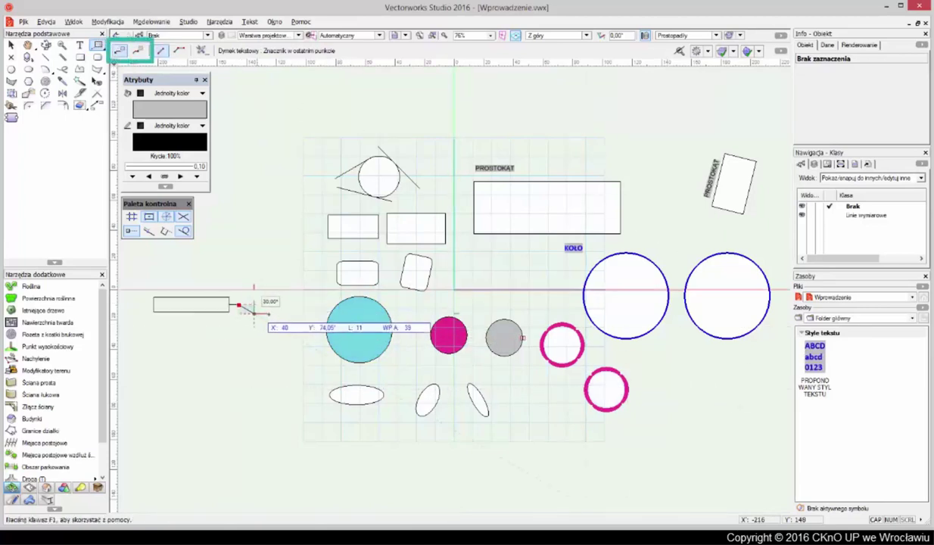
left_click(324, 329)
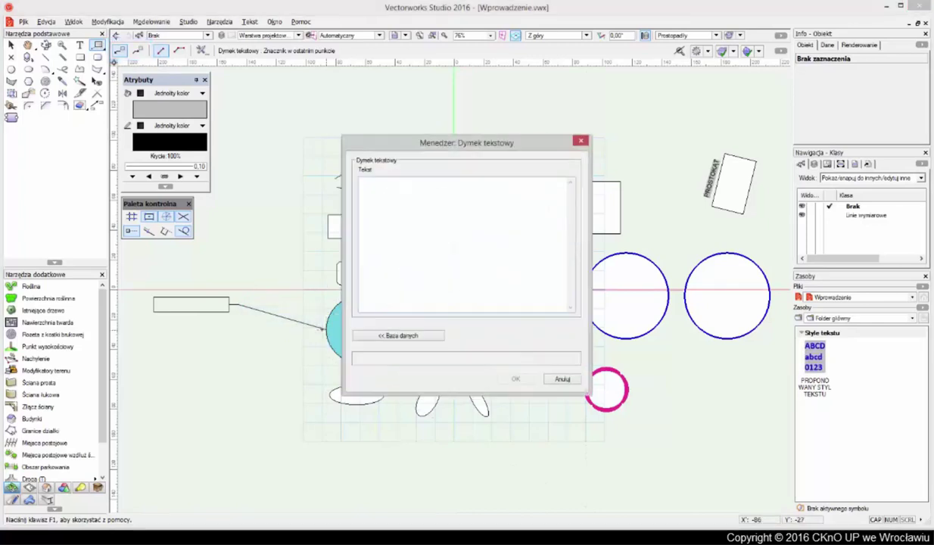
type("KOŁO")
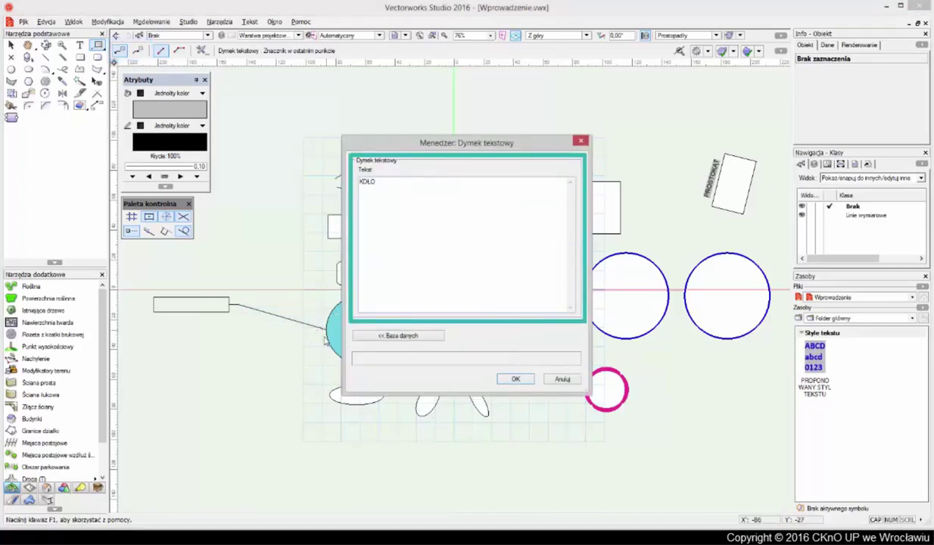
type("1")
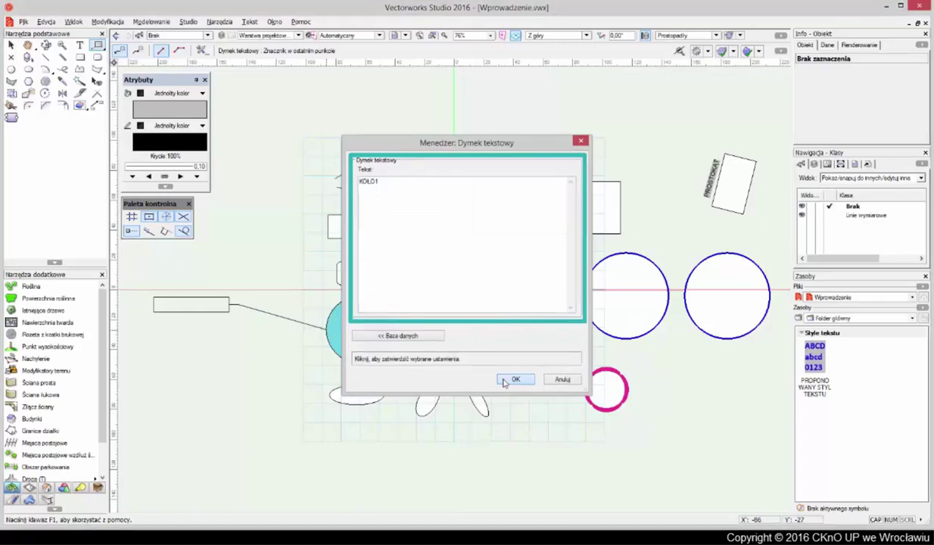
left_click(515, 379)
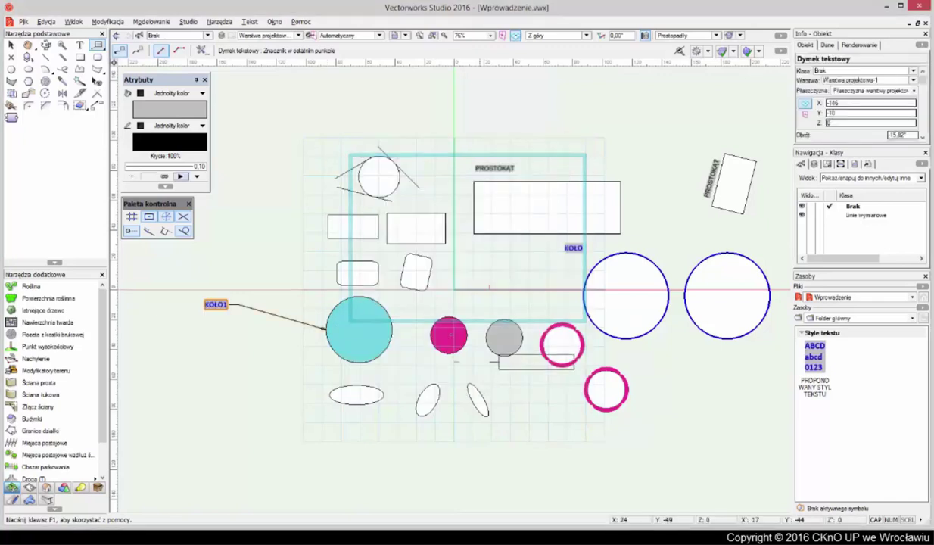
Add a callout reading KOŁO2 from the turquoise circle's lower-left edge to about X -110, Y -54, using the marker-at-first-point mode (Znacznik w pierwszym punkcie)
left_click(137, 50)
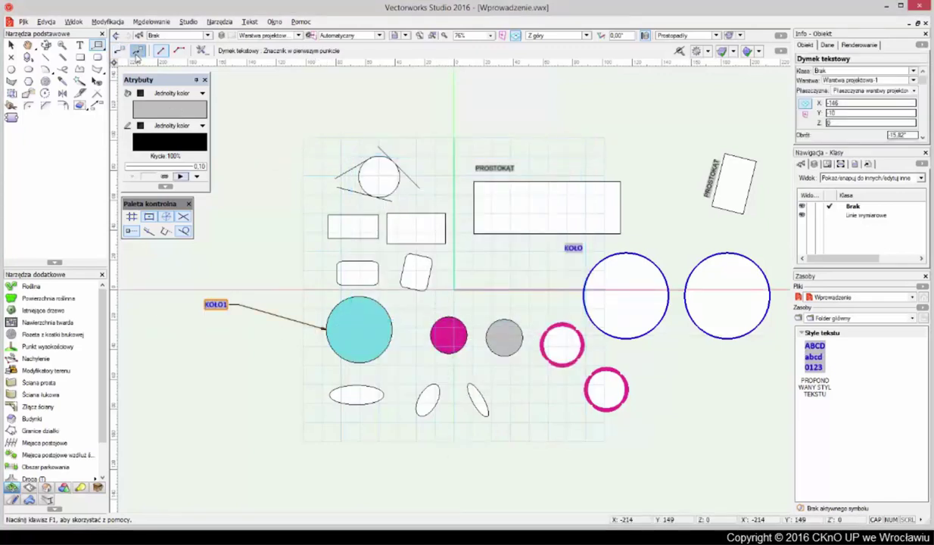
left_click(331, 346)
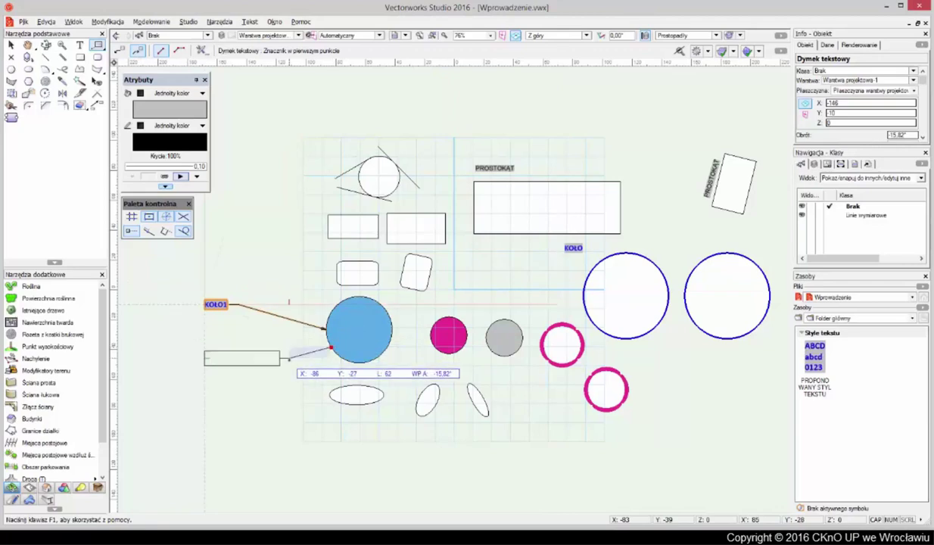
left_click(290, 368)
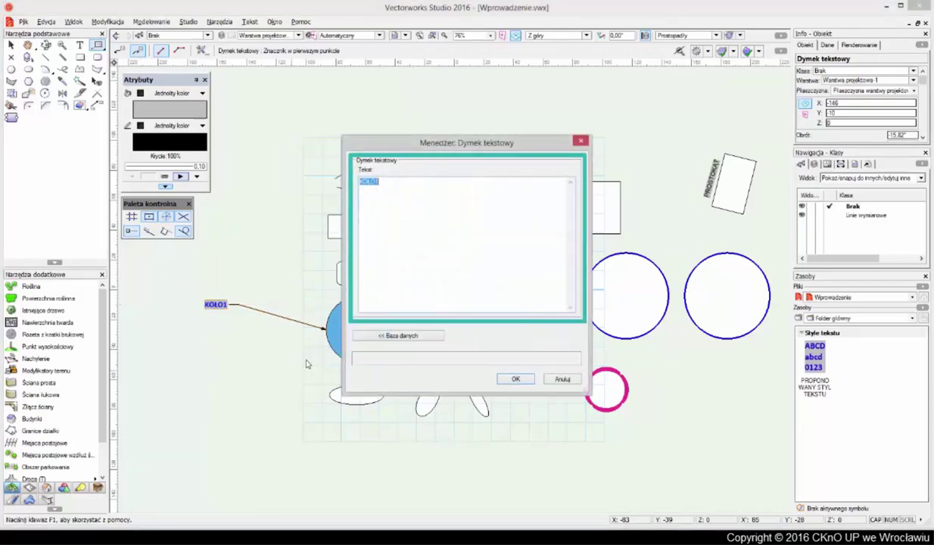
type("KOŁO2")
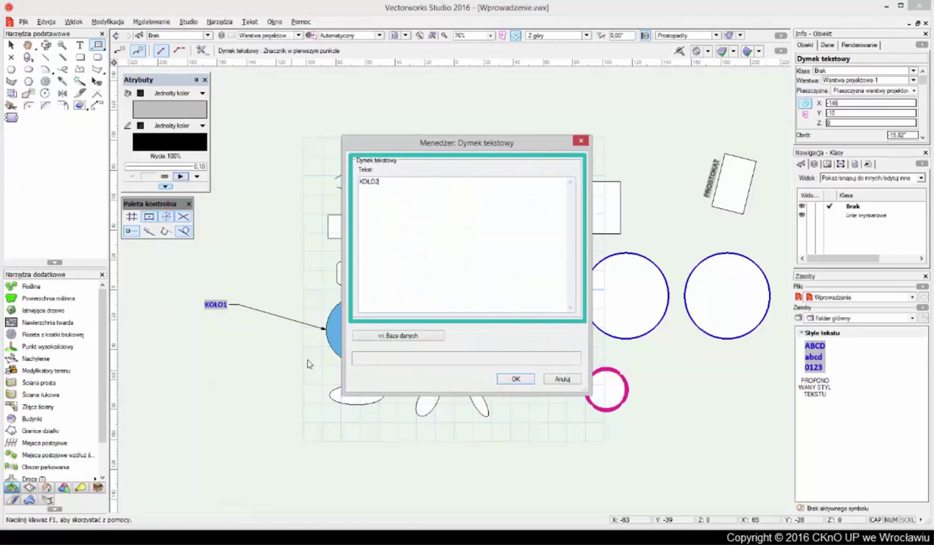
left_click(515, 379)
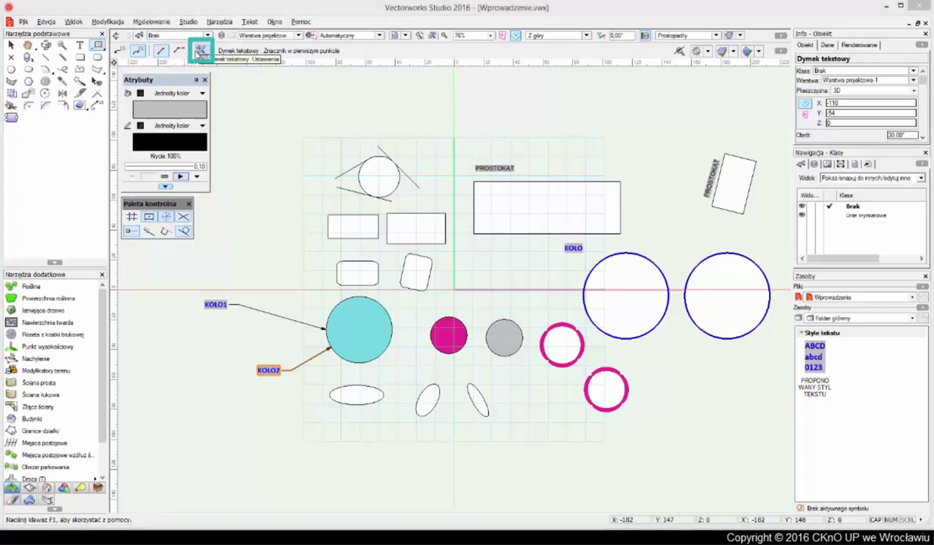
Examine the callout tool's settings for text, callout shape and leader line, and close them without changes
left_click(201, 50)
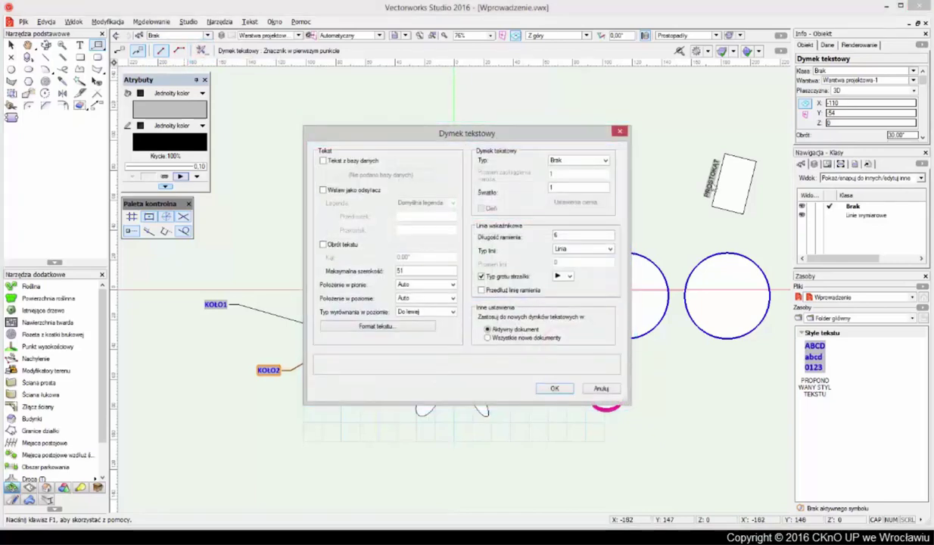
left_click(549, 390)
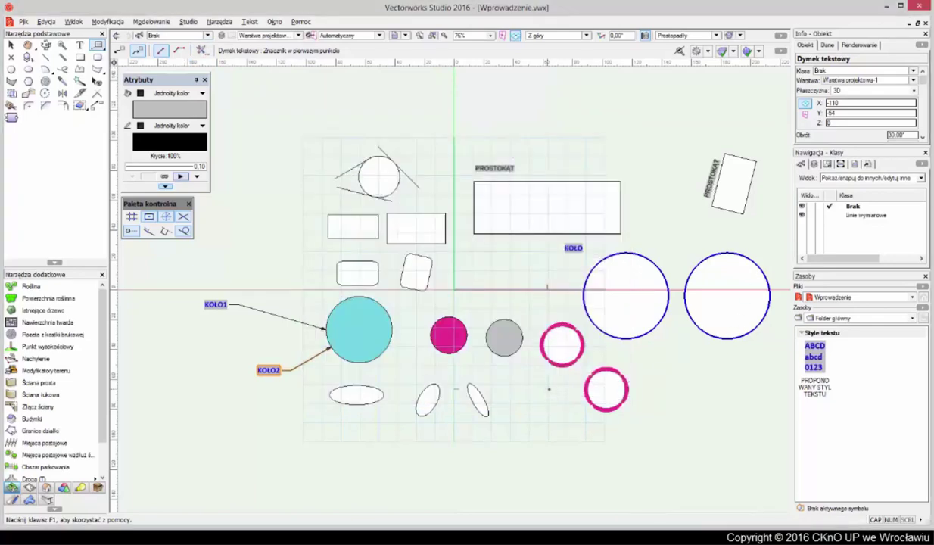